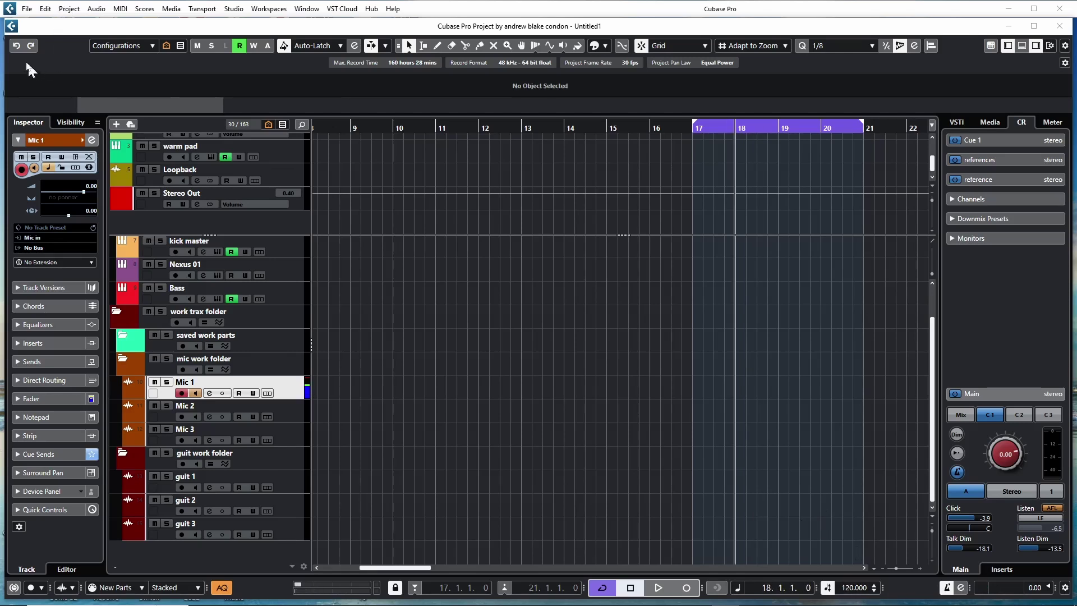
- Tap in a tempo of 152.9 BPM with the Beat Calculator and insert it at the tempo track start
{"action": "left_click", "coordinate": [68, 9]}
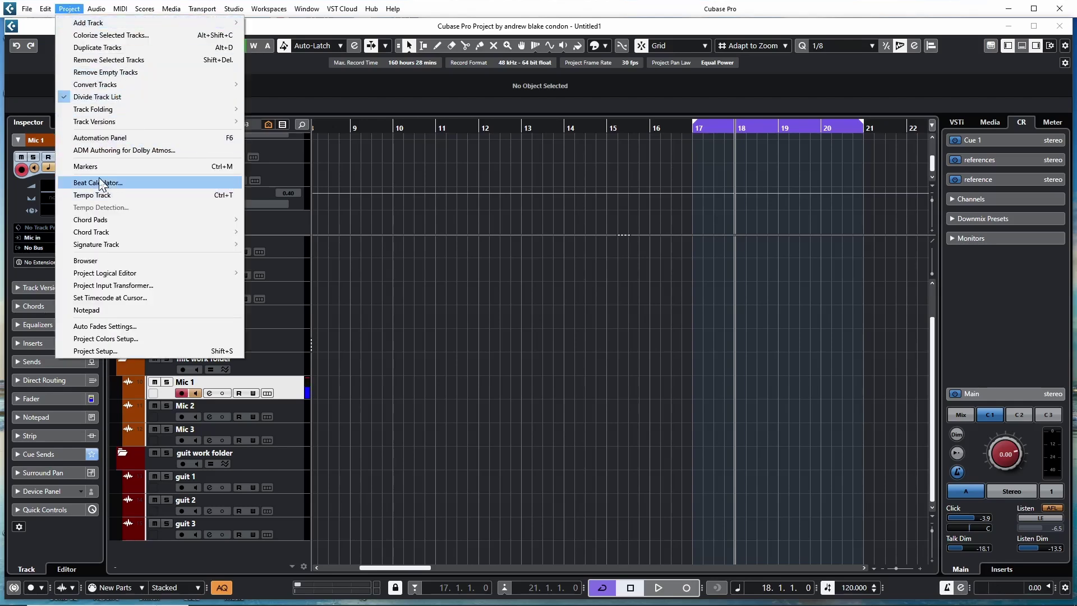
{"action": "left_click", "coordinate": [112, 183]}
{"action": "left_click_drag", "start_coordinate": [696, 361], "coordinate": [517, 287]}
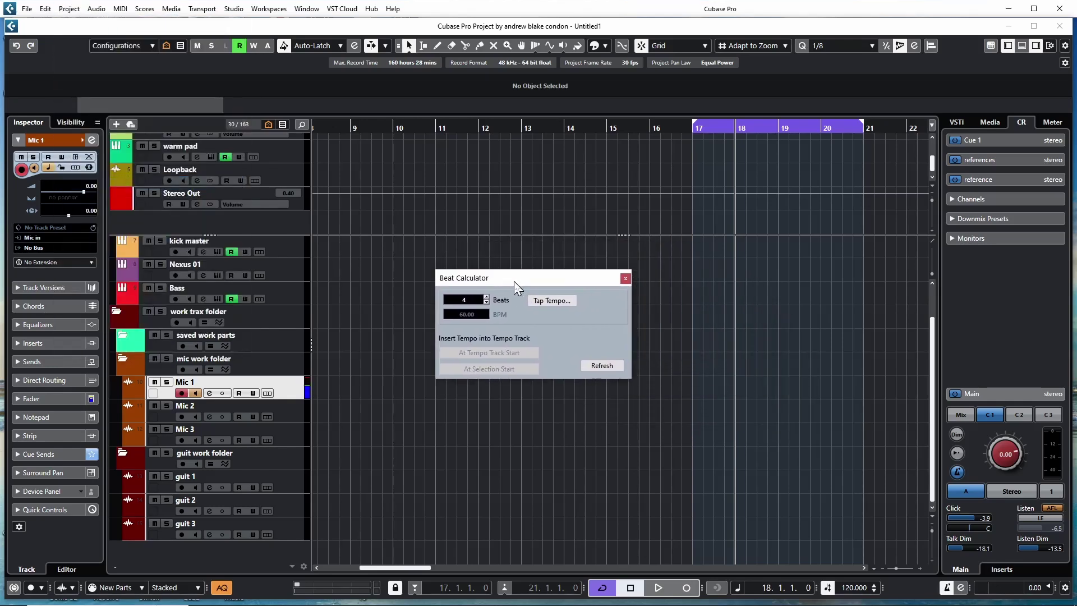
{"action": "left_click", "coordinate": [553, 301]}
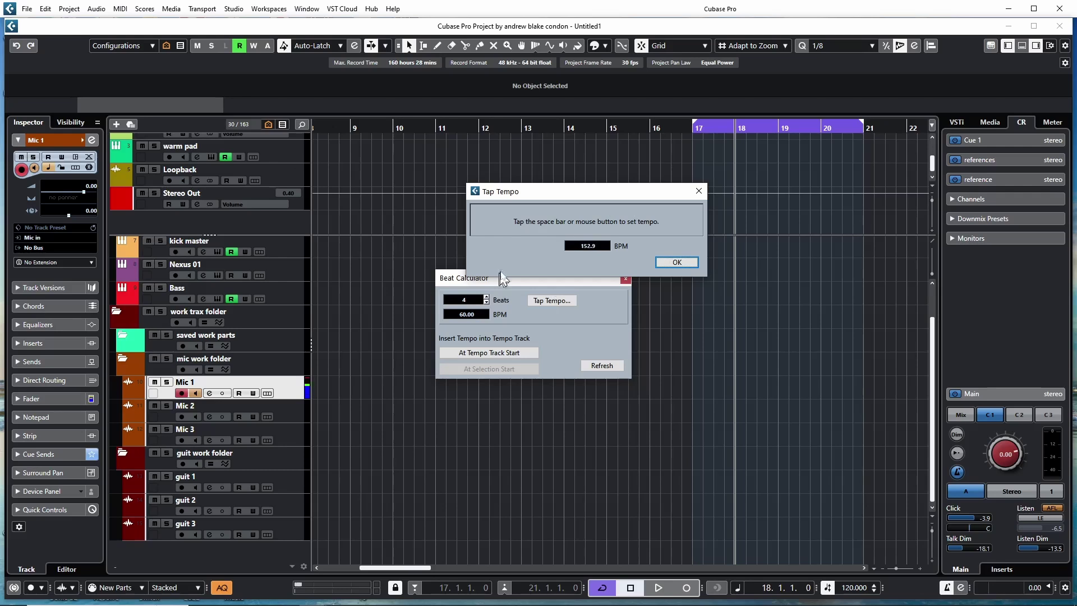
{"action": "left_click", "coordinate": [587, 245]}
{"action": "left_click", "coordinate": [587, 245]}
{"action": "left_click", "coordinate": [676, 264]}
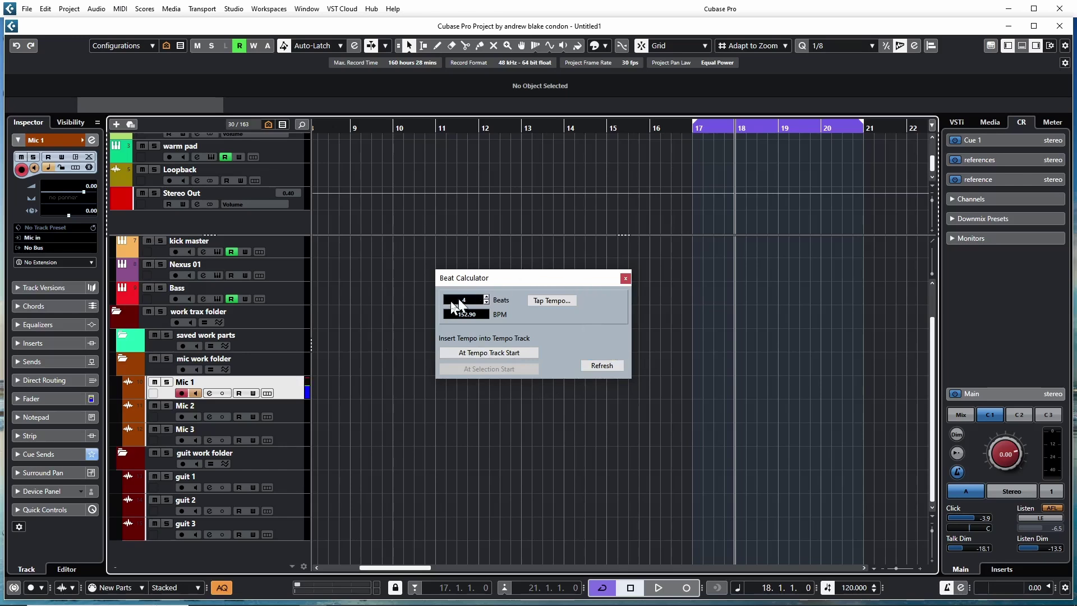
{"action": "left_click", "coordinate": [475, 354]}
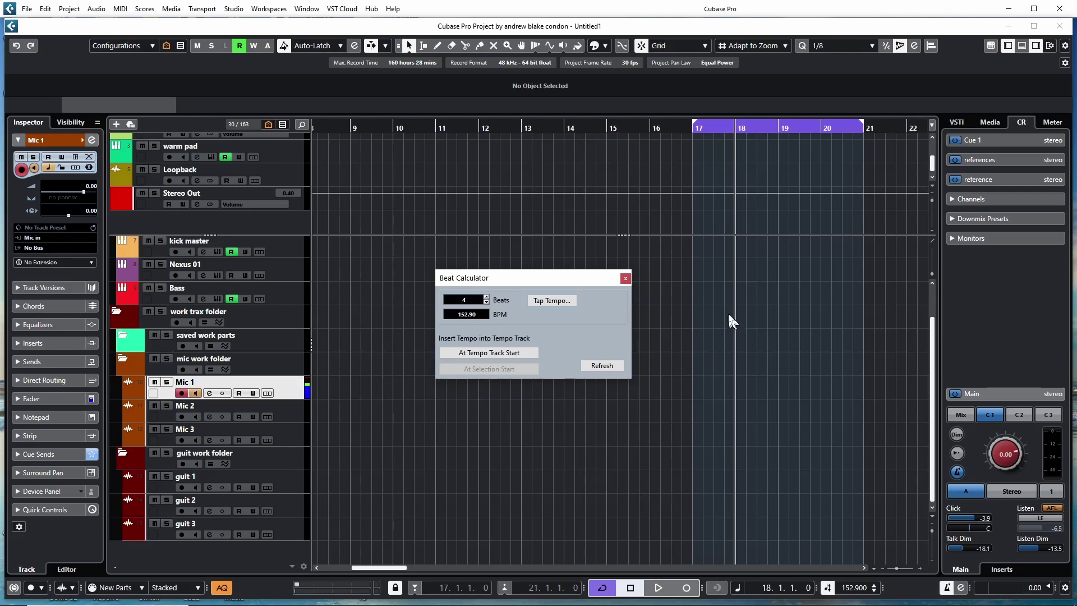
{"action": "left_click", "coordinate": [528, 395]}
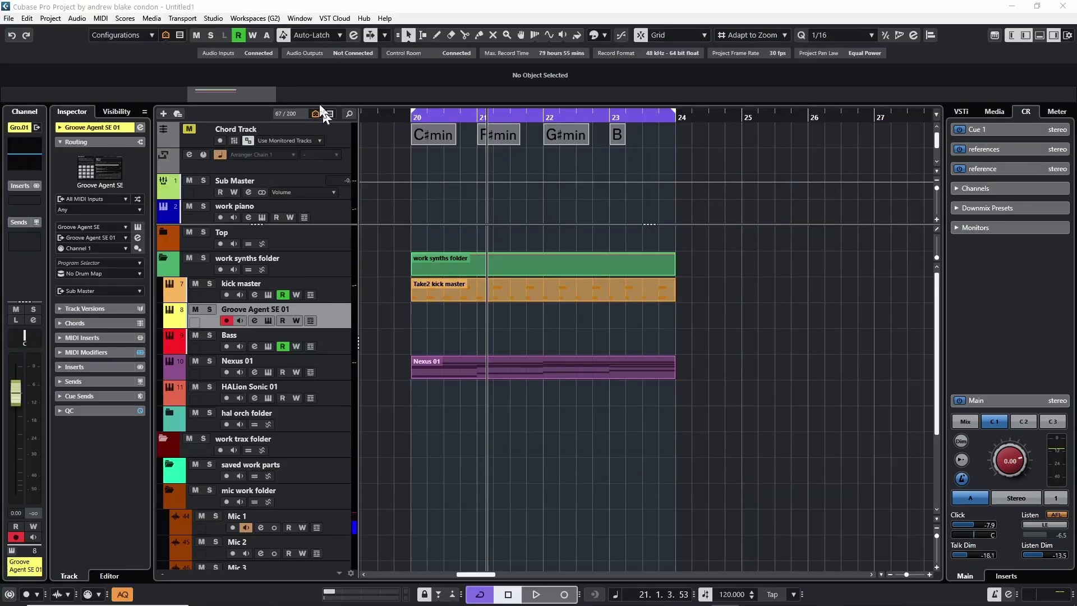
{"action": "left_click", "coordinate": [50, 19]}
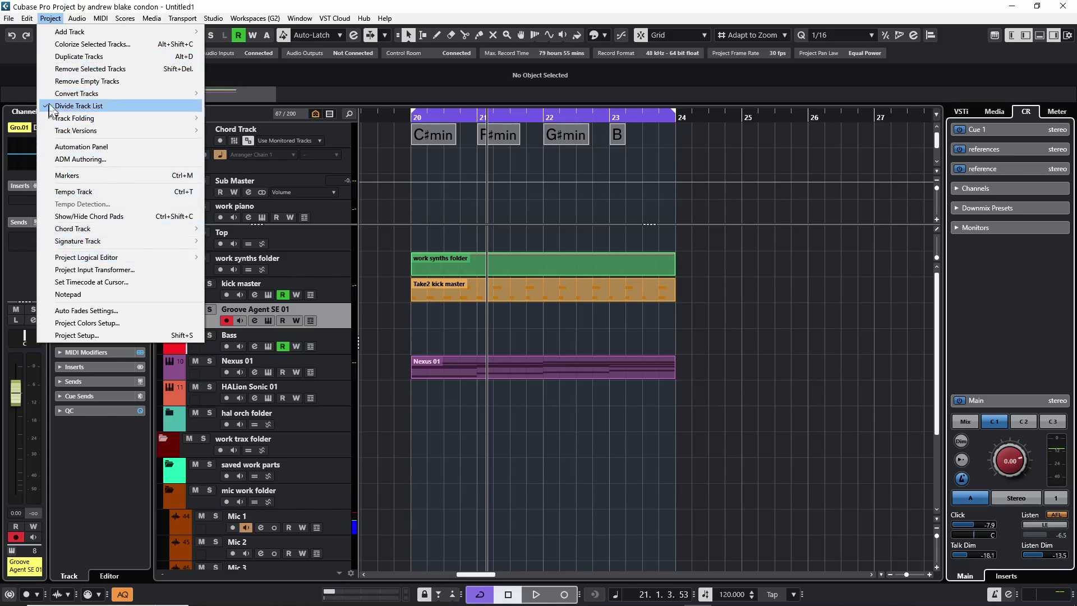
{"action": "left_click", "coordinate": [42, 82]}
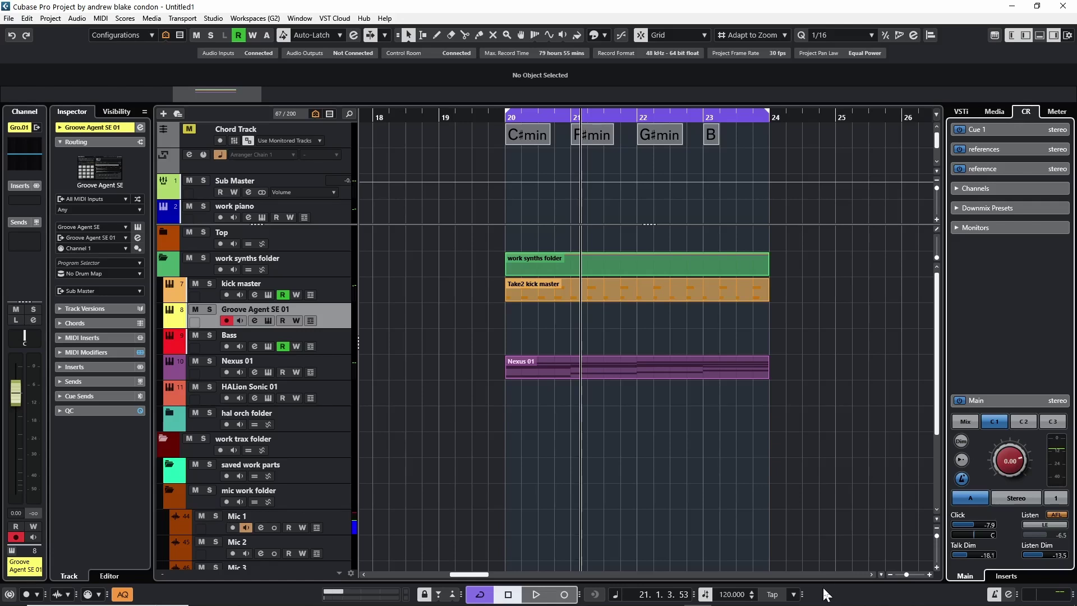
- Tap in a tempo of about 98.5 BPM at the current cursor position in bar 21
{"action": "left_click", "coordinate": [773, 596]}
{"action": "left_click", "coordinate": [773, 596]}
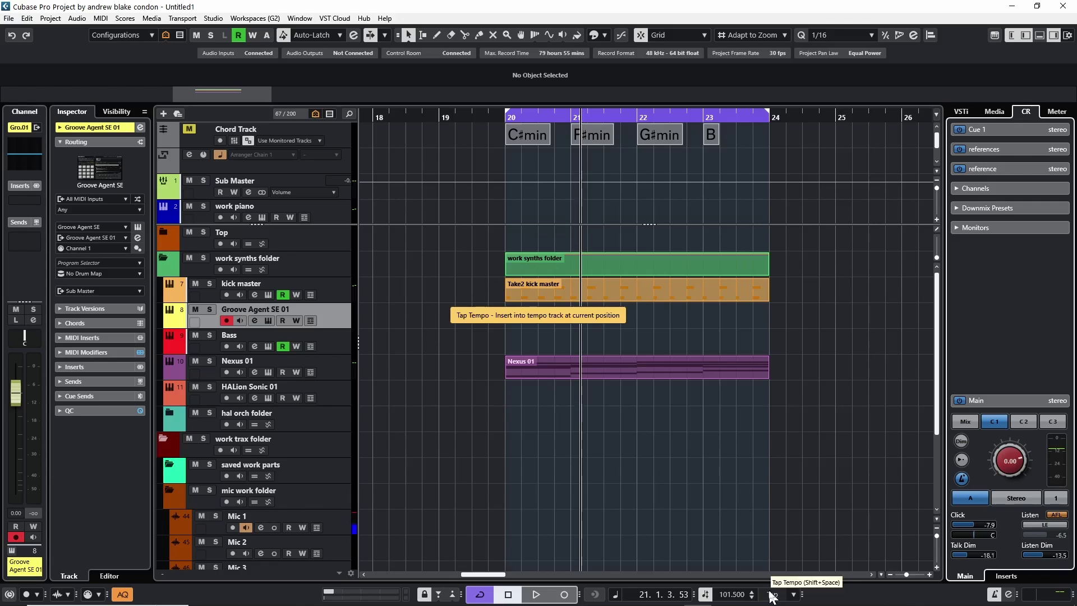
{"action": "left_click", "coordinate": [767, 596]}
{"action": "left_click", "coordinate": [768, 596]}
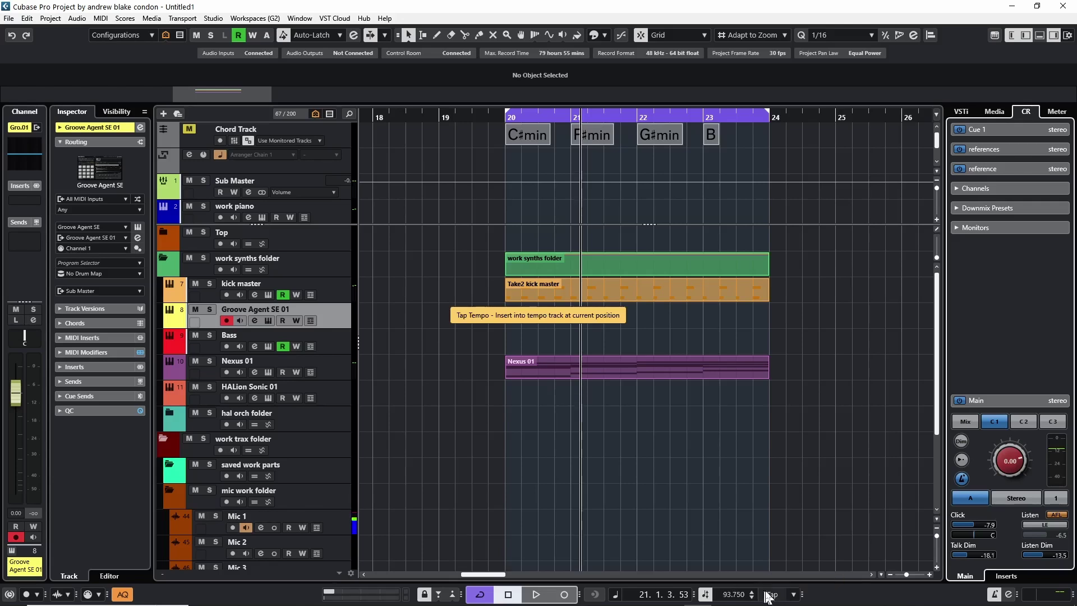
{"action": "left_click", "coordinate": [769, 597]}
{"action": "left_click", "coordinate": [770, 597]}
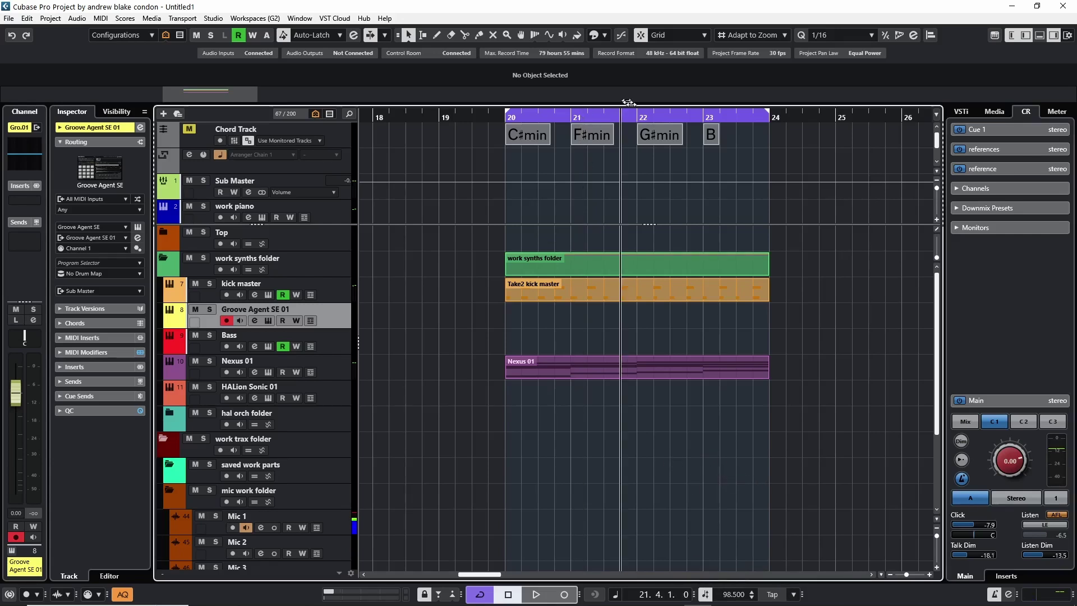
- Tap in a tempo of about 144.75 BPM at the cursor position 22.2.1.0
{"action": "left_click", "coordinate": [774, 596]}
{"action": "left_click", "coordinate": [774, 597]}
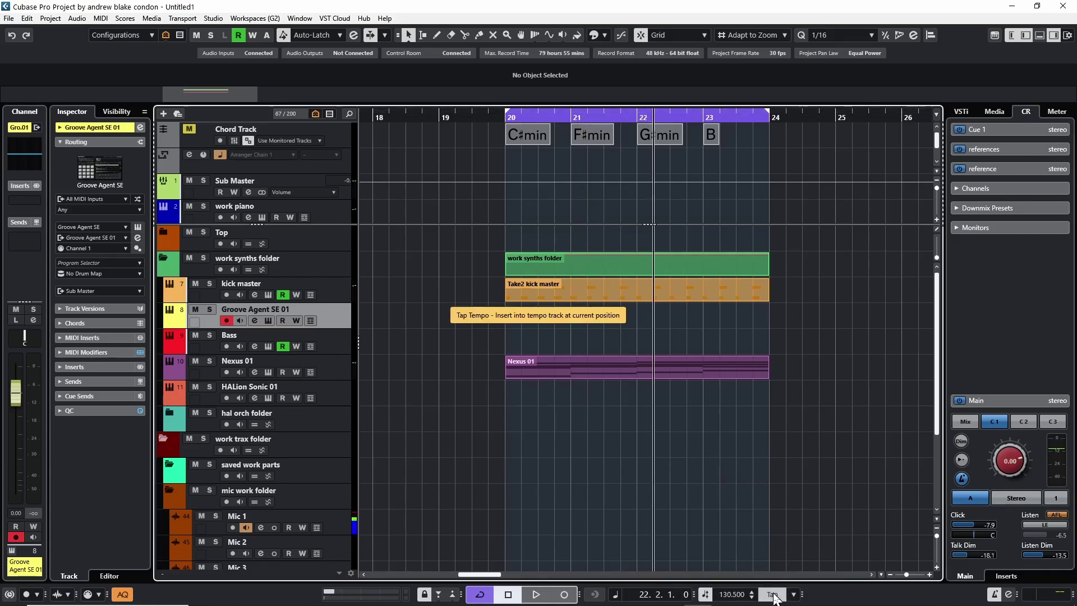
{"action": "left_click", "coordinate": [775, 597]}
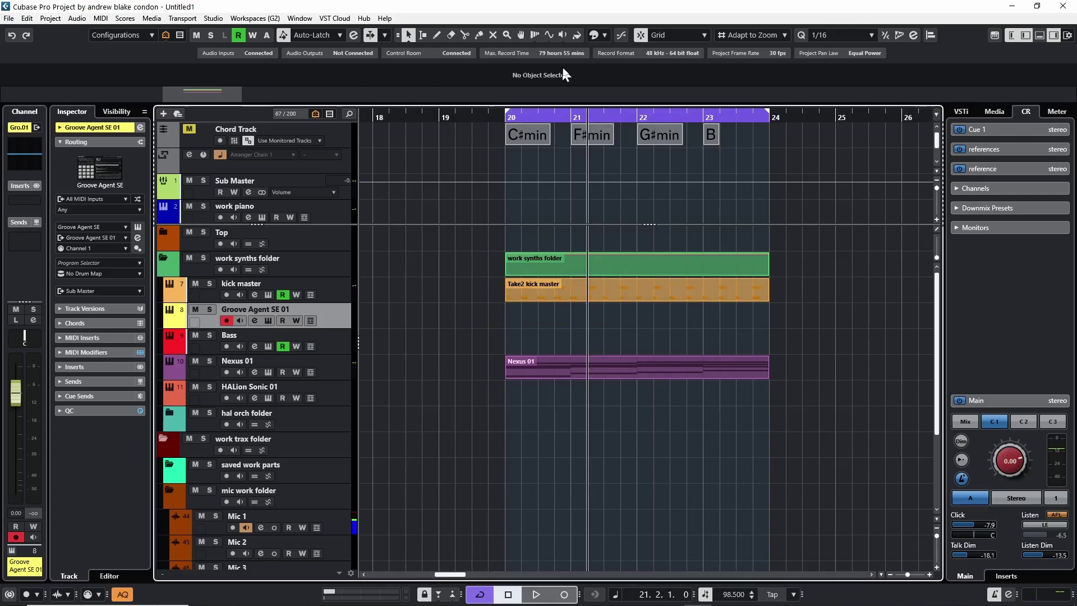
- Place the cursor at 22.4.1.0 and tap in a tempo of about 164.25 BPM
{"action": "left_click", "coordinate": [680, 115]}
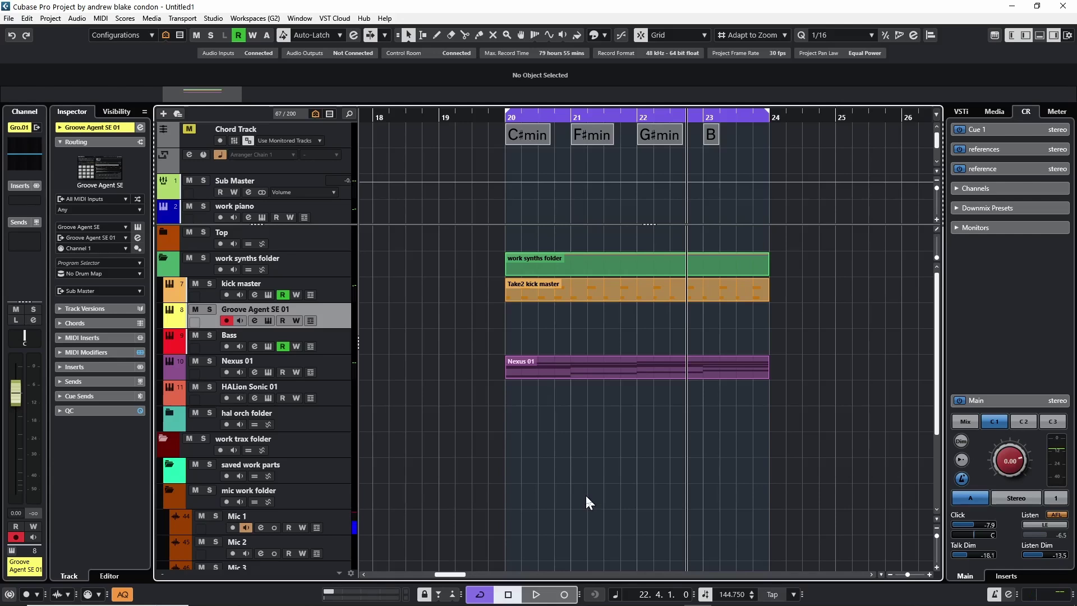
{"action": "left_click", "coordinate": [772, 594]}
{"action": "left_click", "coordinate": [773, 594]}
{"action": "left_click", "coordinate": [772, 594]}
- Delete all tapped tempo events between bars 21 and 23 in the Tempo Track Editor and close it
{"action": "left_click", "coordinate": [50, 19]}
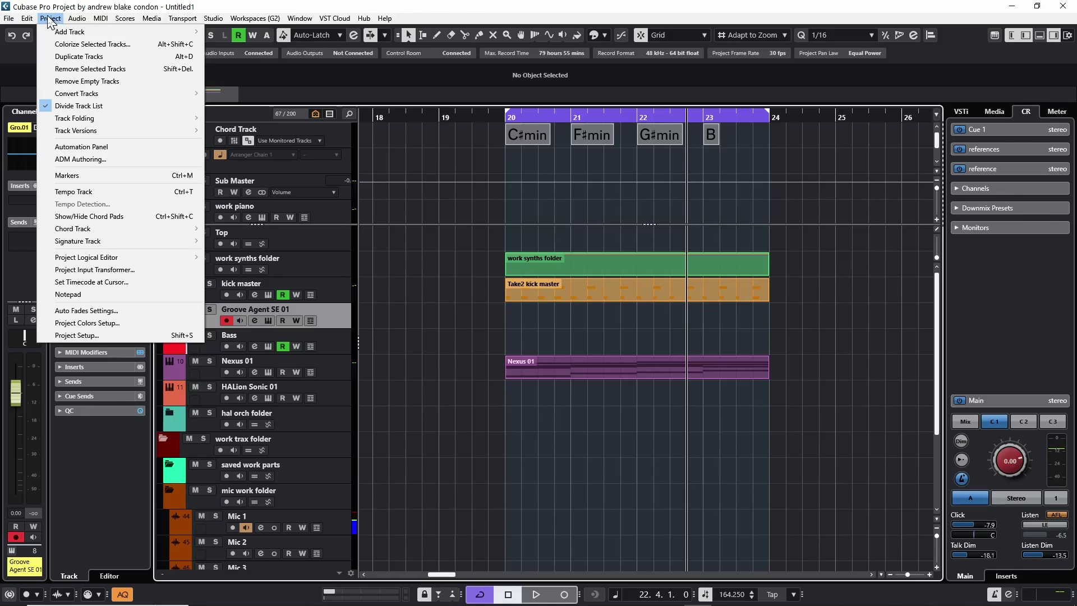
{"action": "left_click", "coordinate": [101, 193]}
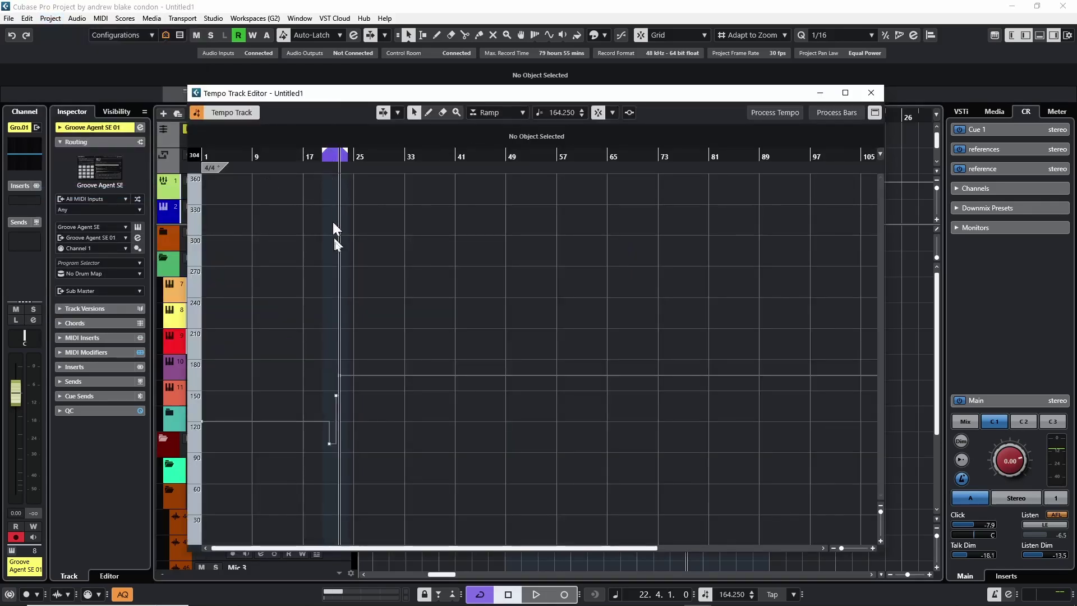
{"action": "scroll", "coordinate": [355, 427], "scroll_direction": "up", "scroll_amount": 5}
{"action": "scroll", "coordinate": [355, 428], "scroll_direction": "up", "scroll_amount": 3}
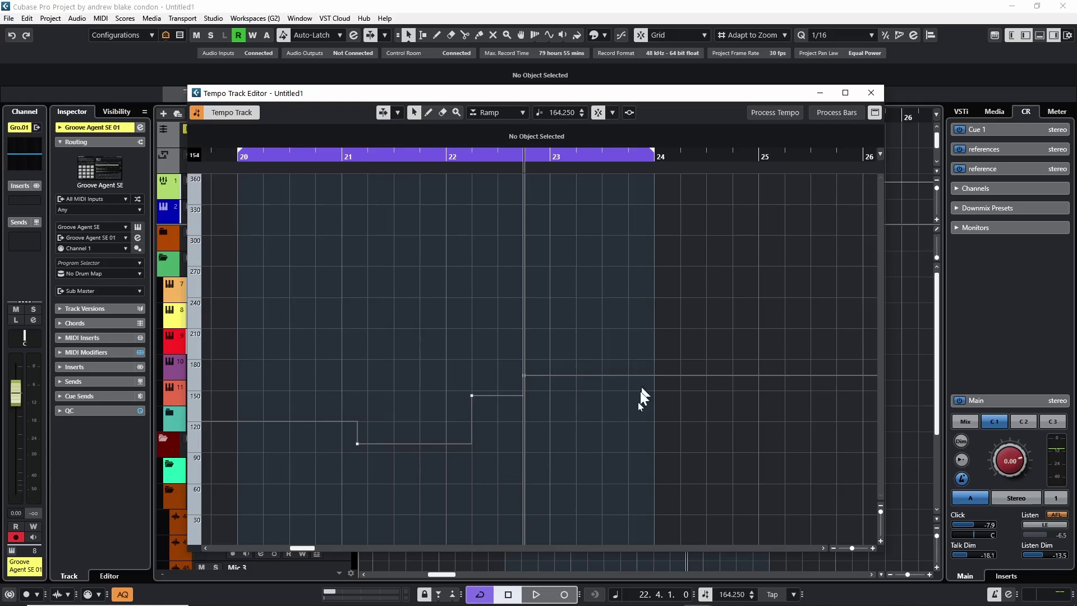
{"action": "left_click", "coordinate": [311, 321]}
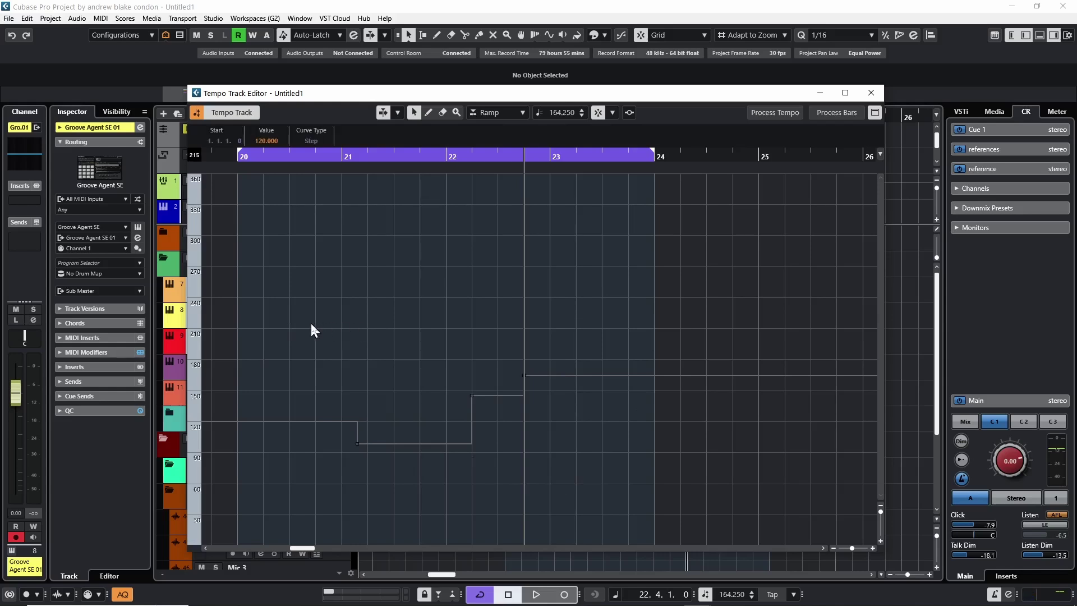
{"action": "key", "text": "Delete"}
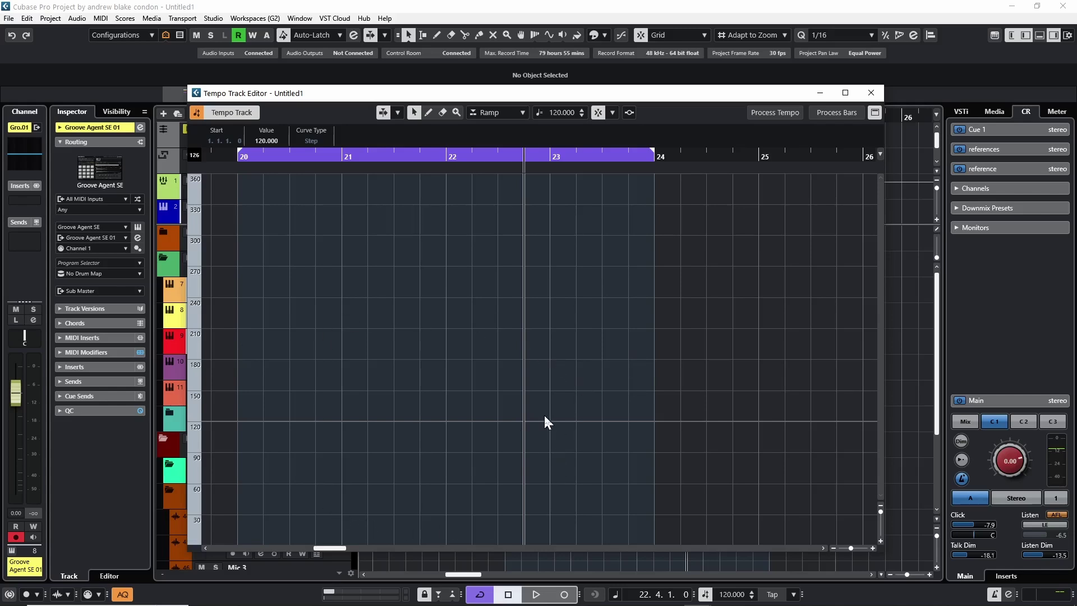
{"action": "left_click", "coordinate": [869, 93]}
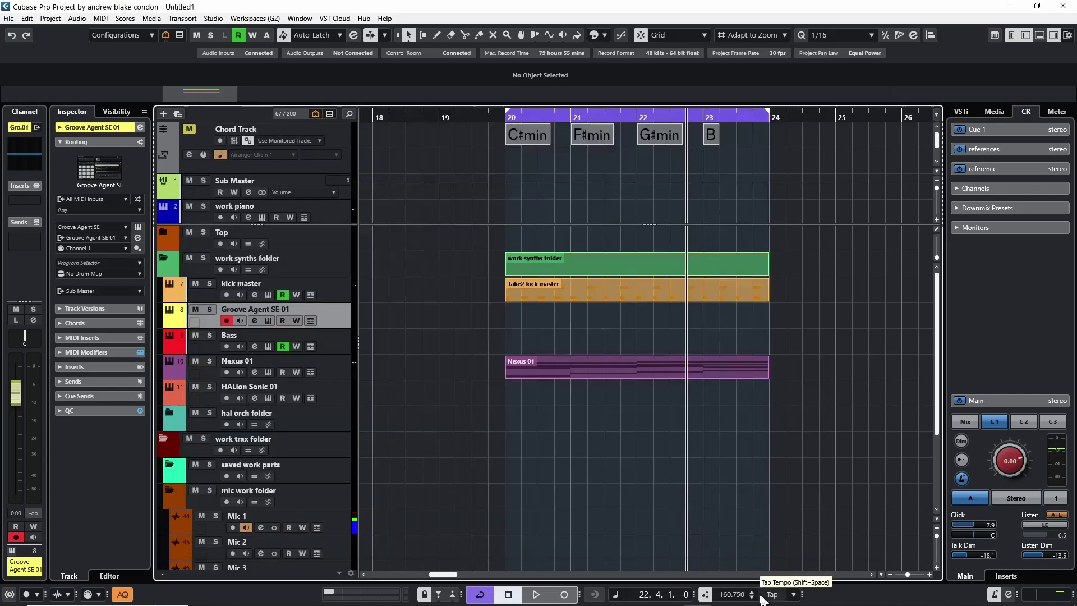
- Switch the tap tempo mode to Set project tempo and tap in a tempo of about 154.75 BPM
{"action": "left_click", "coordinate": [795, 594]}
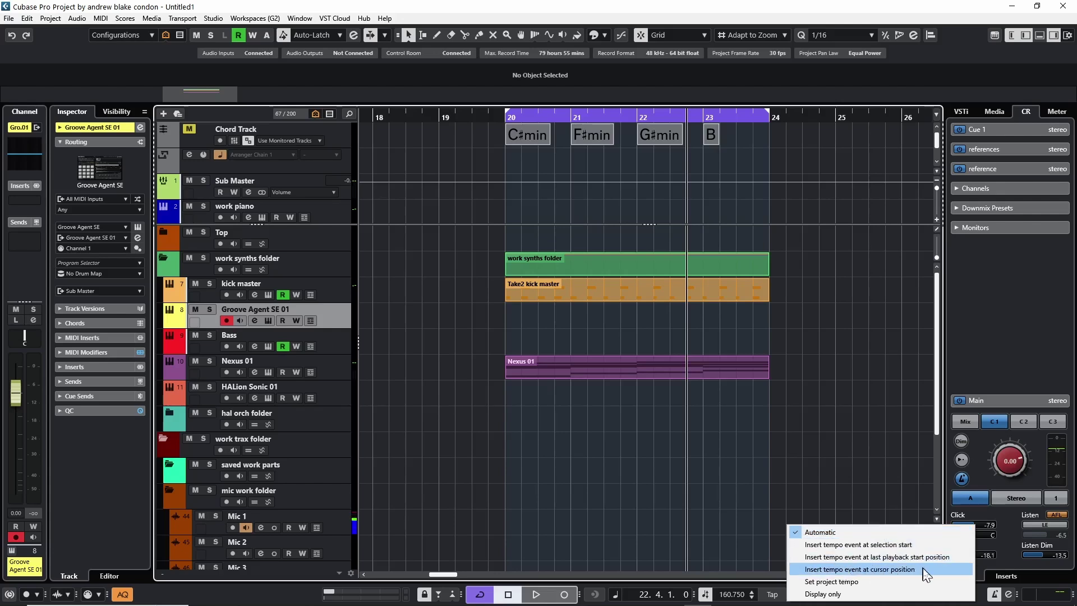
{"action": "left_click", "coordinate": [845, 584]}
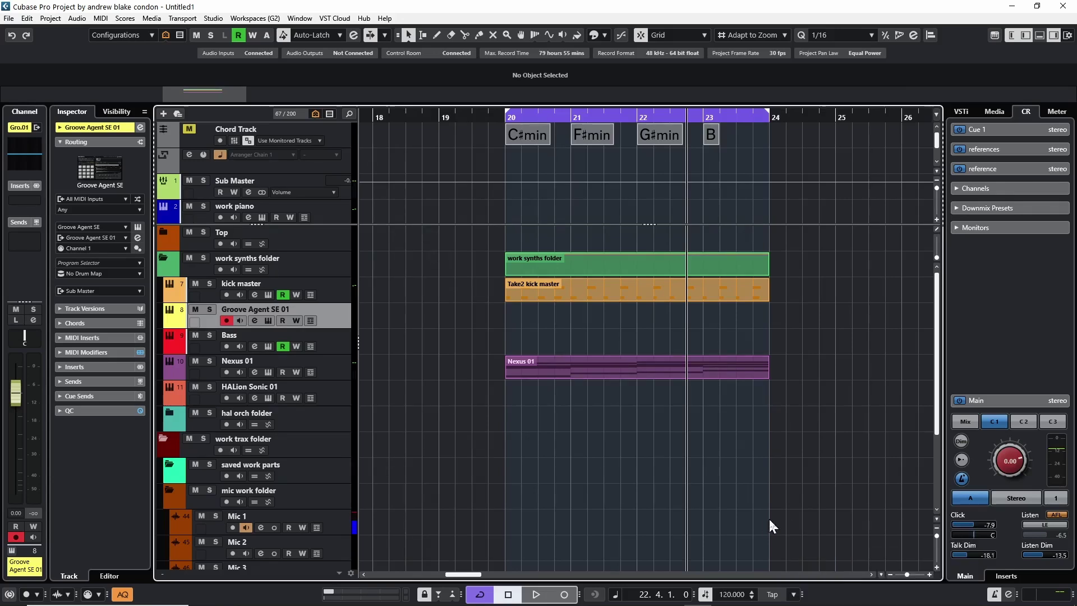
{"action": "key", "text": "shift+t"}
{"action": "key", "text": "shift+t"}
{"action": "key", "text": "shift+t"}
{"action": "key", "text": "shift+t"}
{"action": "key", "text": "shift+t"}
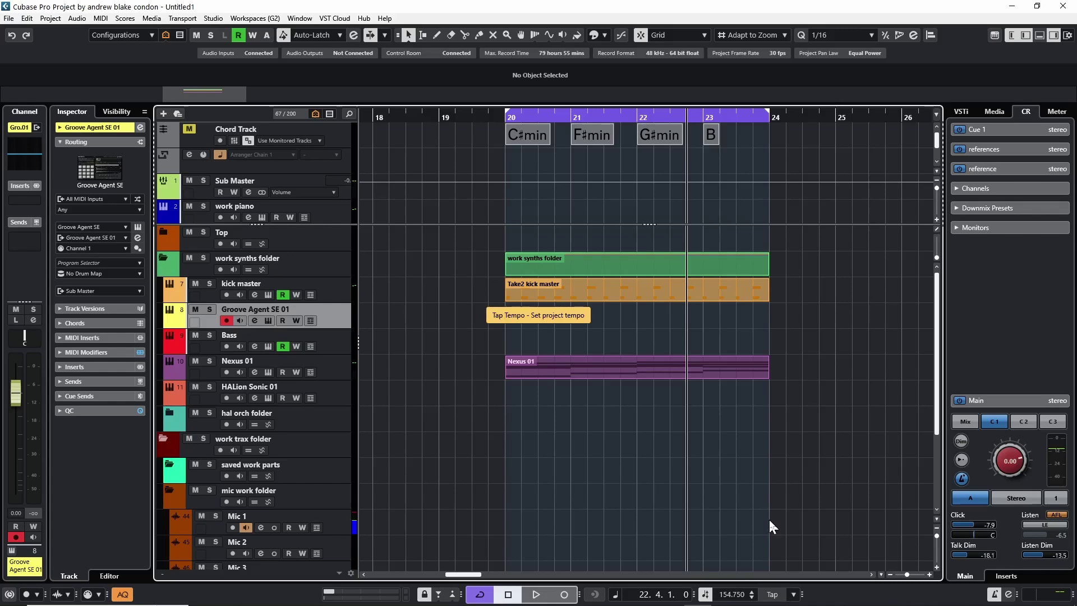
{"action": "key", "text": "shift+t"}
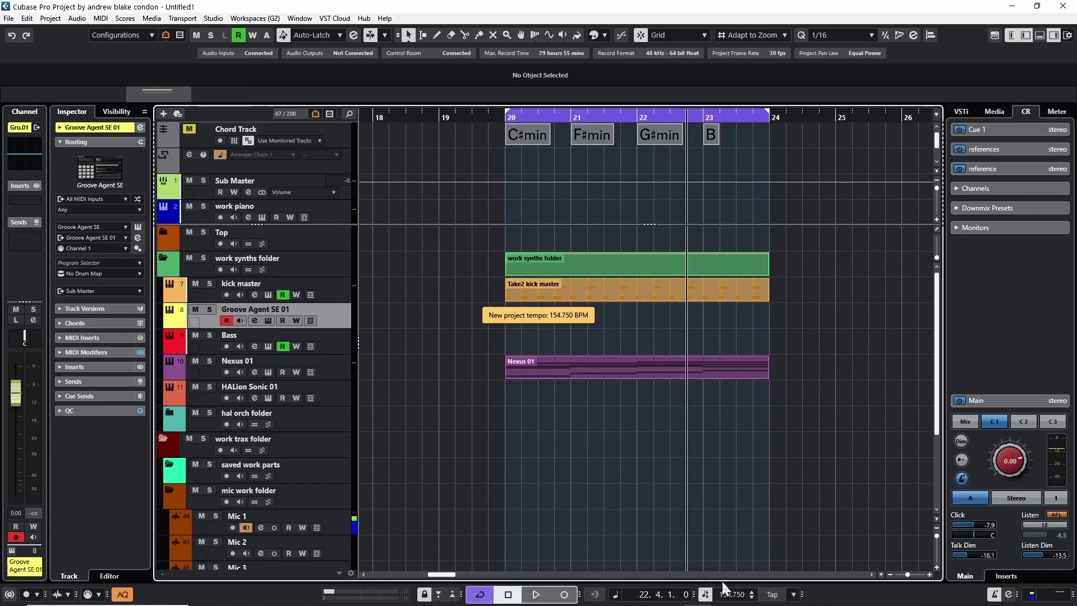
- Check the tempo curve for the whole project in the Tempo Track Editor and close the editor
{"action": "left_click", "coordinate": [49, 18]}
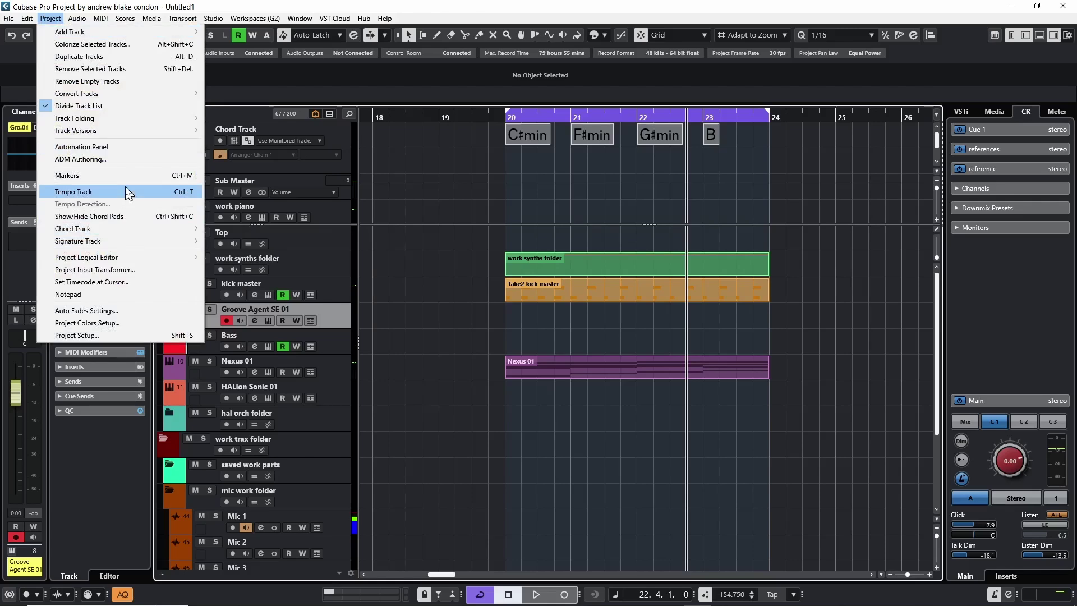
{"action": "left_click", "coordinate": [127, 192]}
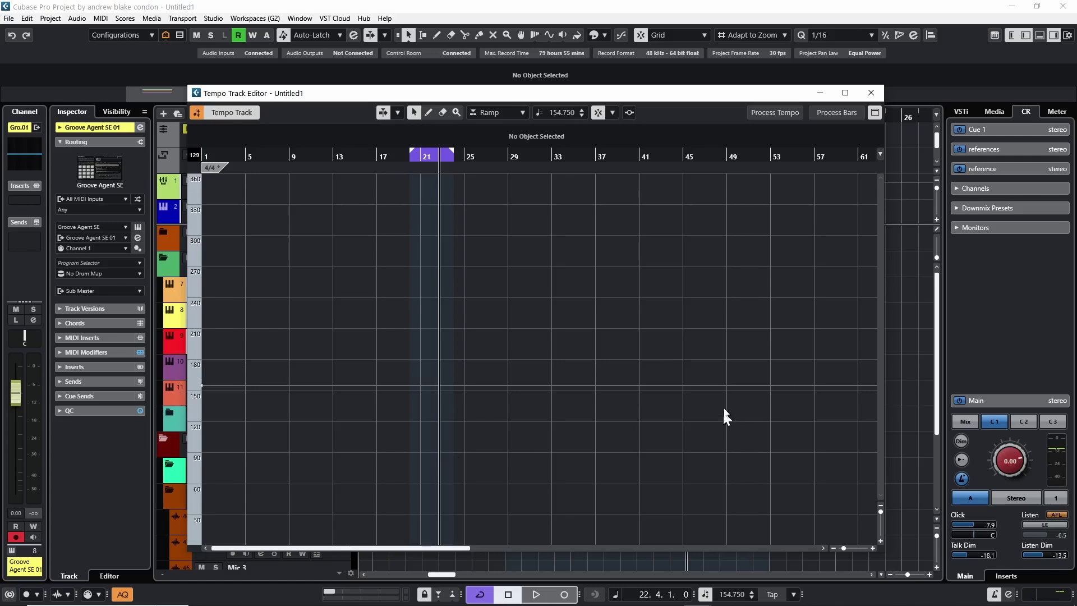
{"action": "key", "text": "ctrl+t"}
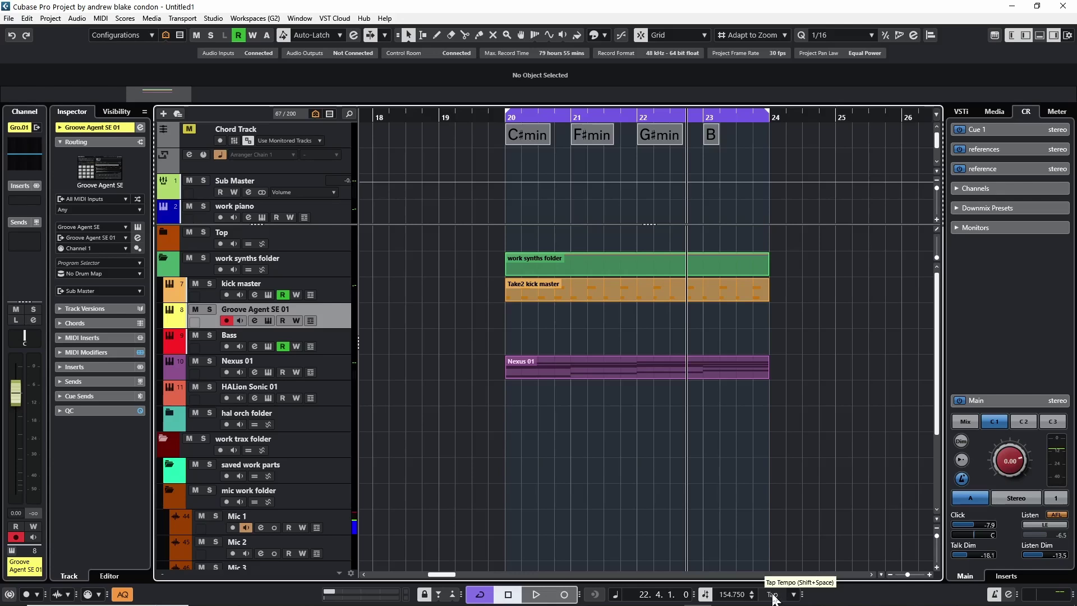
- Set tap tempo to insert a tempo event at selection start and select the range 24.1.1.0 to 26.1.1.0 on Nexus 01
{"action": "left_click", "coordinate": [793, 595]}
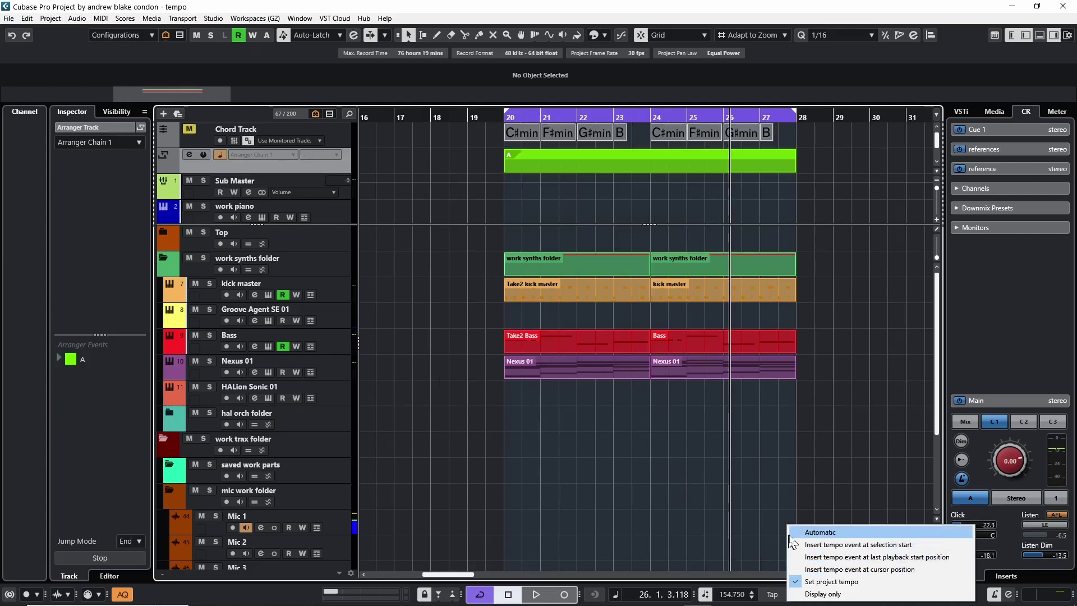
{"action": "left_click", "coordinate": [832, 545]}
{"action": "key", "text": "2"}
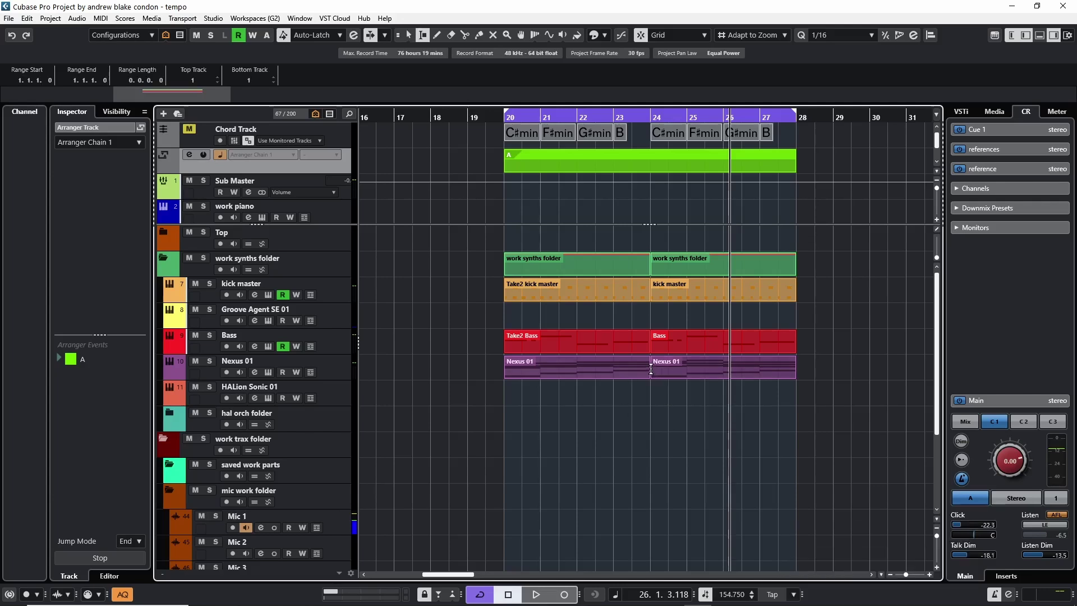
{"action": "left_click_drag", "start_coordinate": [651, 369], "coordinate": [725, 370]}
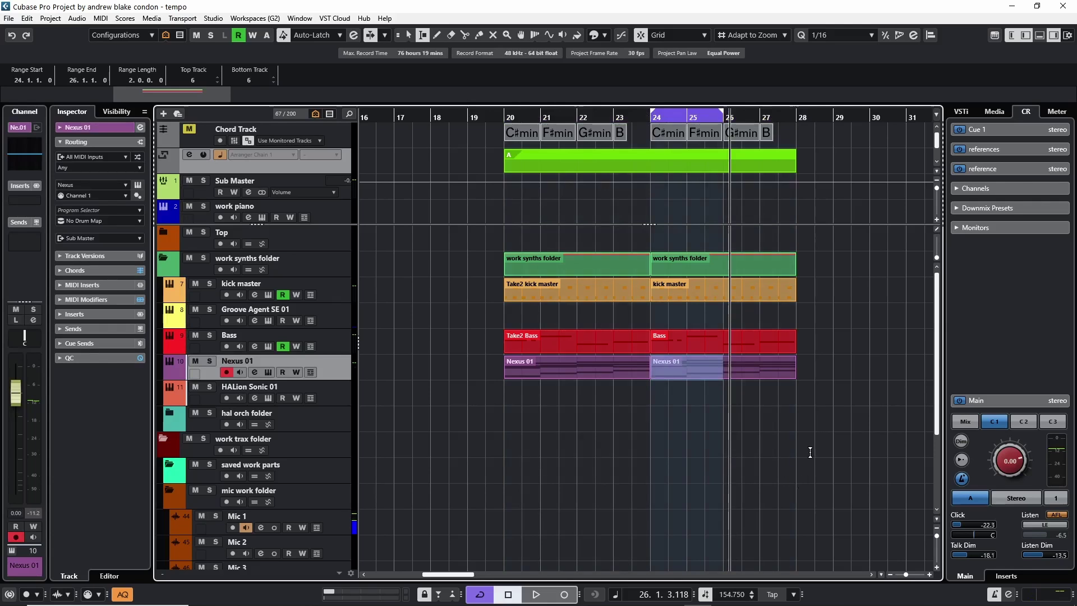
- Set the locators around arranger event A, play the arrangement, stop playback and deselect the event
{"action": "key", "text": "1"}
{"action": "left_click", "coordinate": [605, 164]}
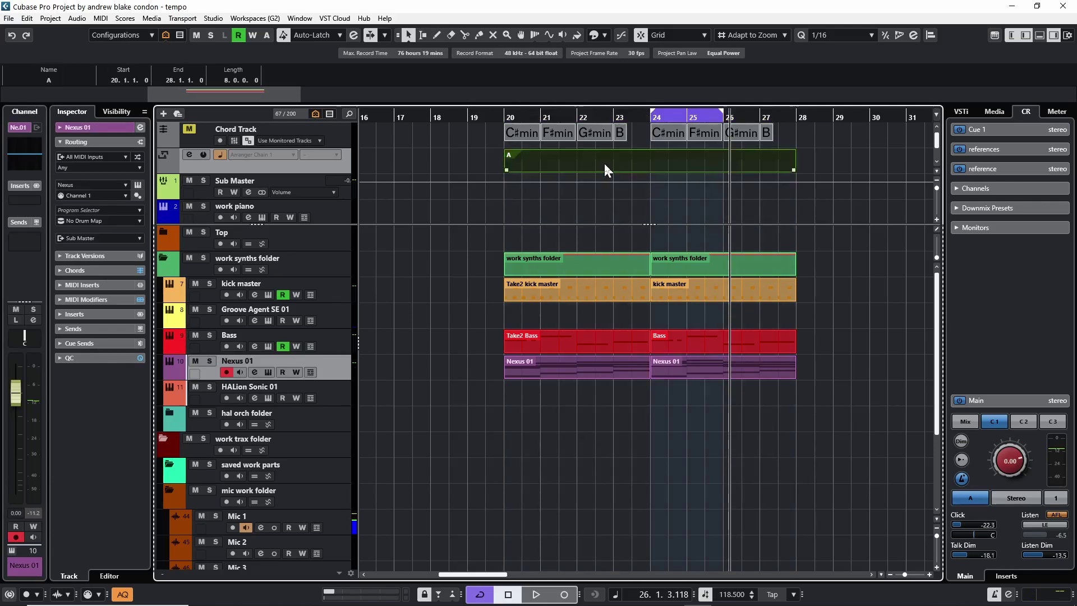
{"action": "key", "text": "p"}
{"action": "key", "text": "space"}
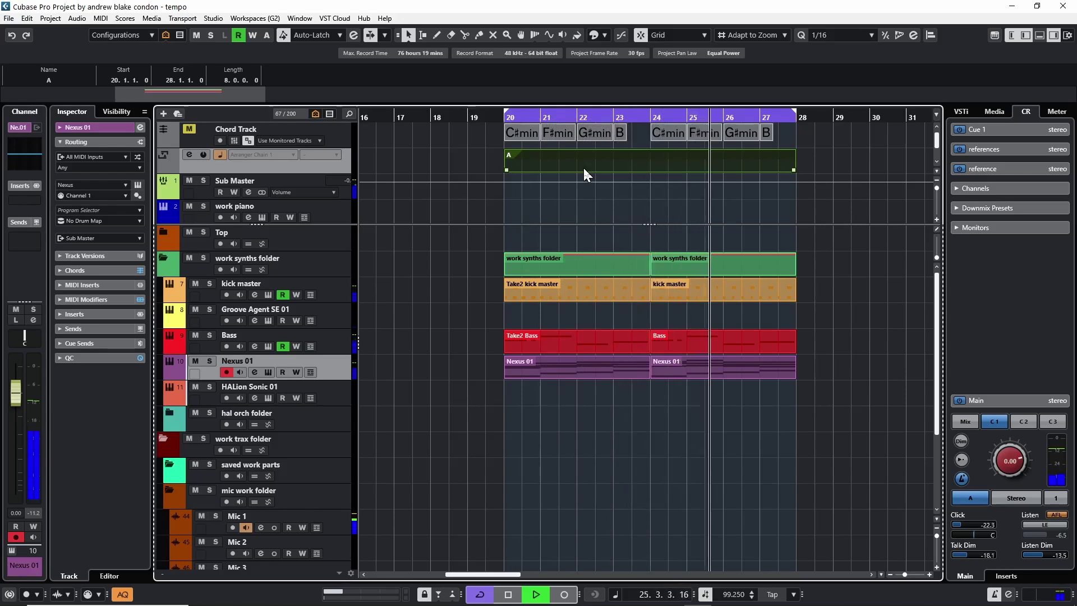
{"action": "key", "text": "space"}
{"action": "left_click", "coordinate": [615, 421]}
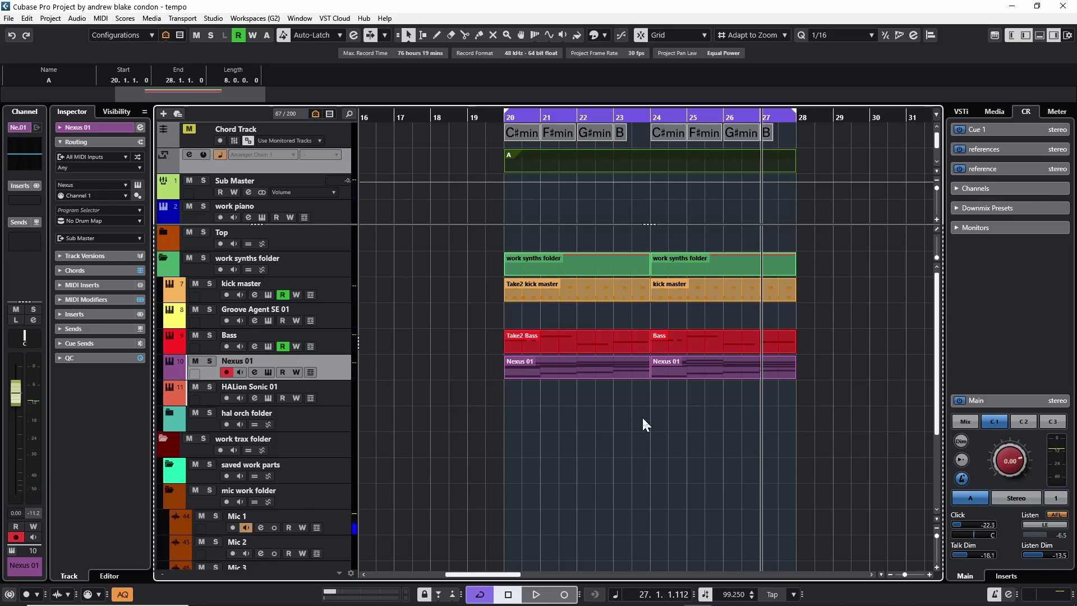
{"action": "left_click", "coordinate": [793, 594]}
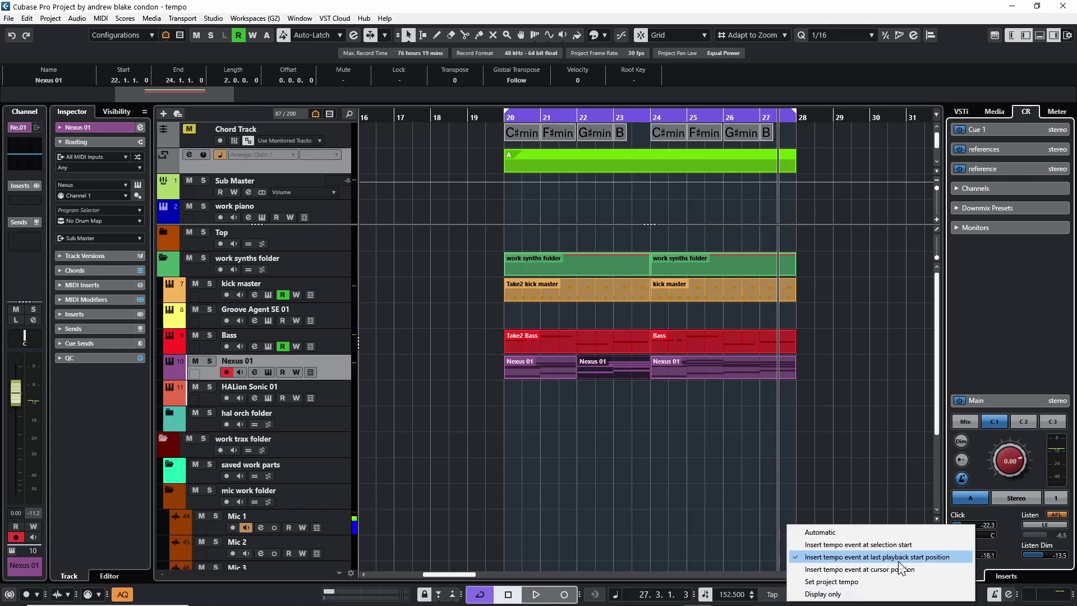
{"action": "left_click", "coordinate": [891, 457]}
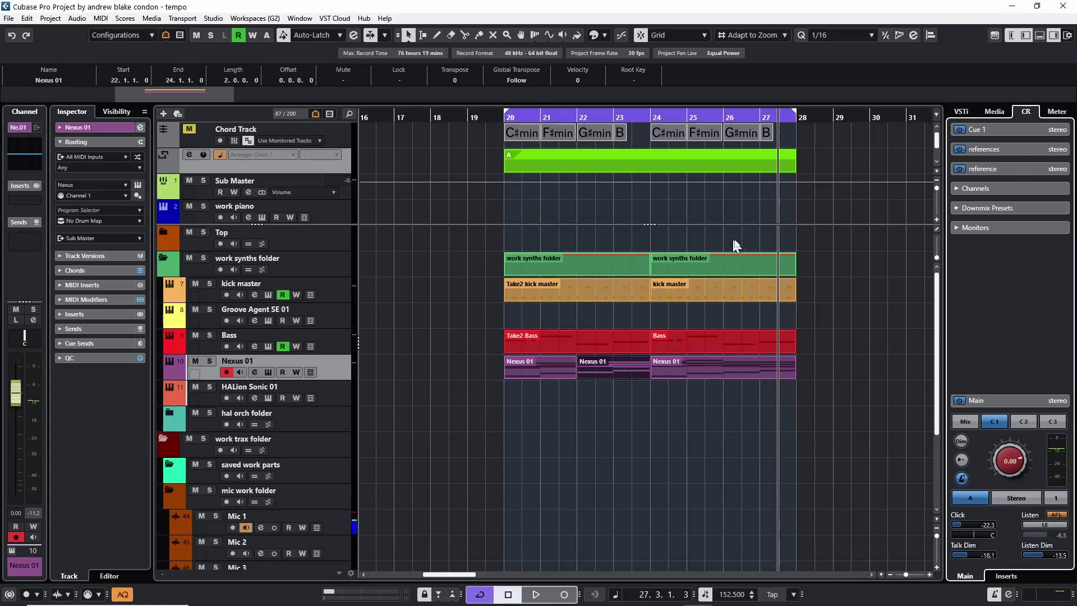
- Play from bar 21, stop around bar 23, and tap in a tempo of about 177.25 BPM for the last playback start position
{"action": "left_click", "coordinate": [543, 114]}
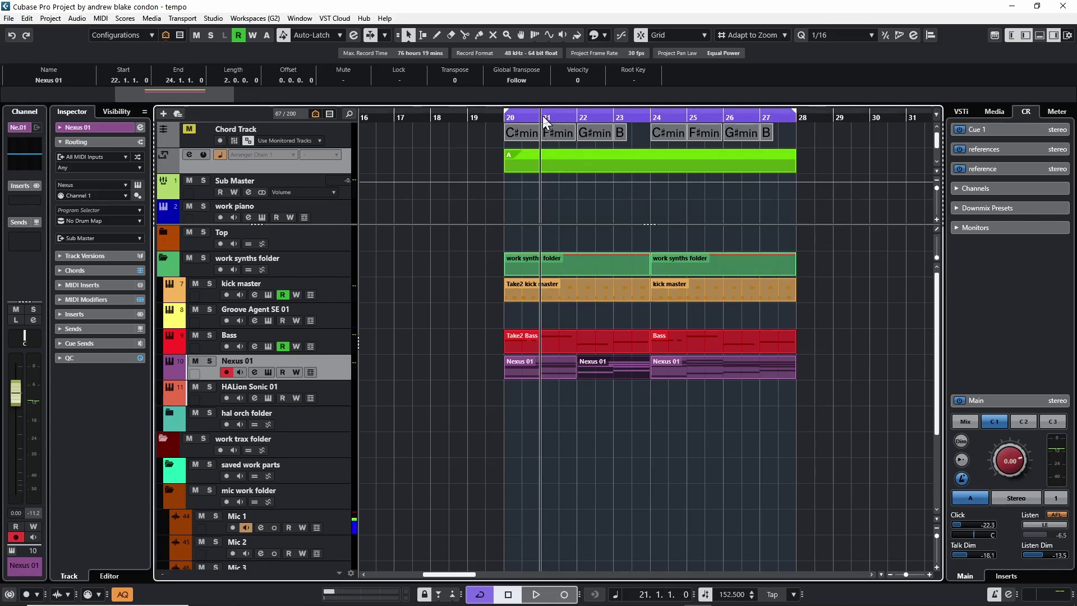
{"action": "key", "text": "space"}
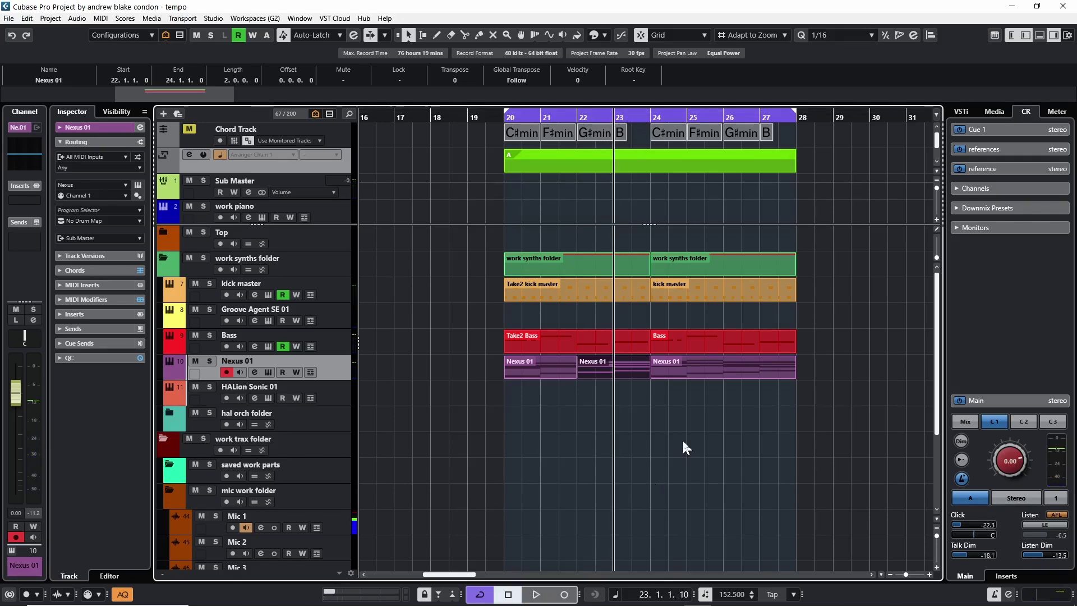
{"action": "key", "text": "space"}
{"action": "key", "text": "space"}
{"action": "key", "text": "space"}
{"action": "key", "text": "space"}
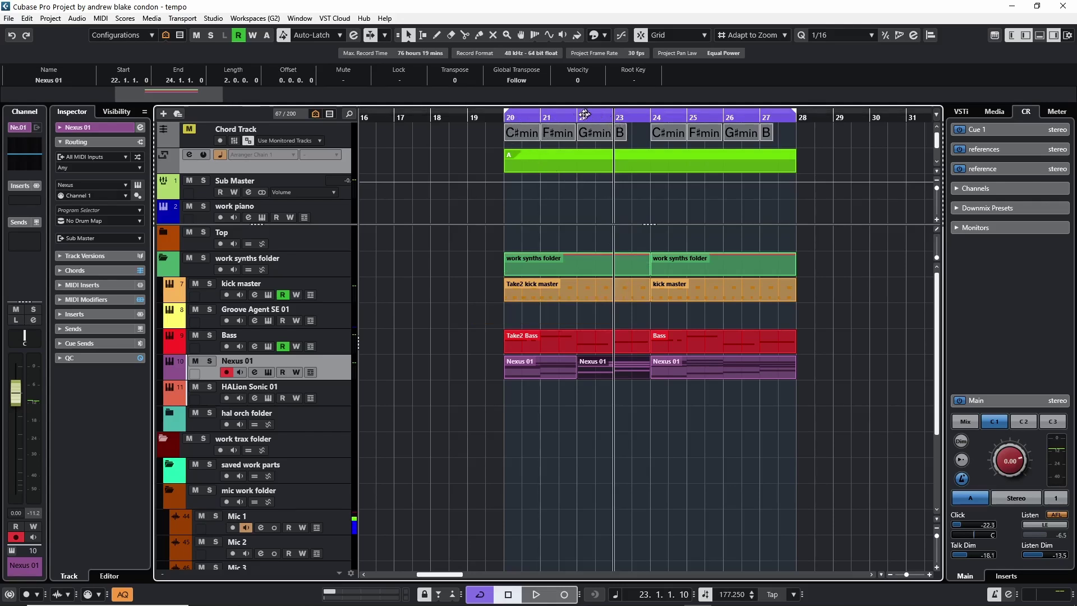
- Play the arrangement from bar 20 past bar 21 to audition the tempo change, and stop playback
{"action": "left_click", "coordinate": [501, 118]}
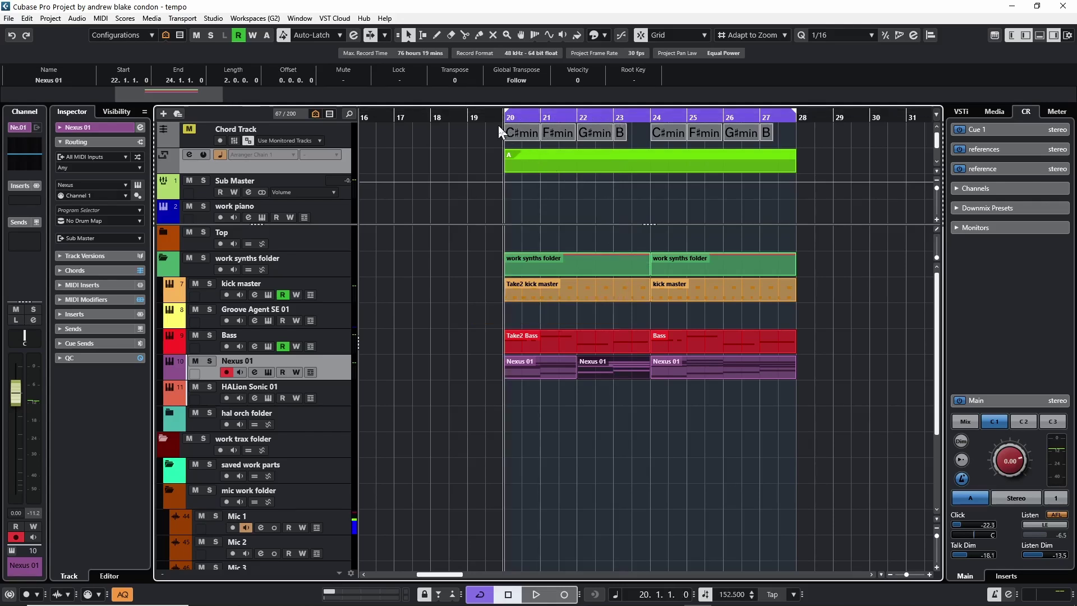
{"action": "key", "text": "space"}
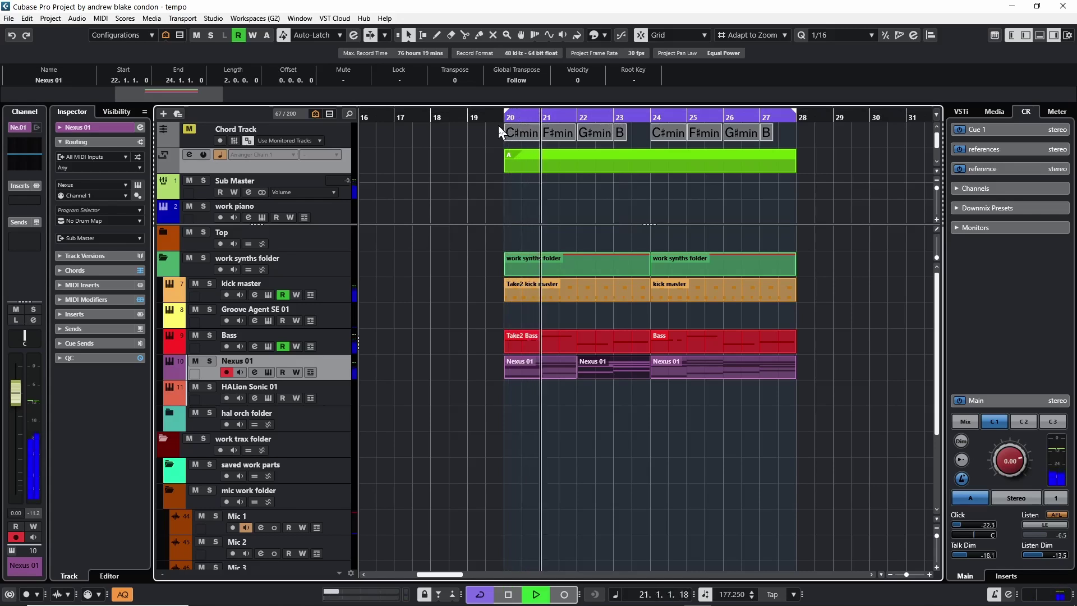
{"action": "key", "text": "space"}
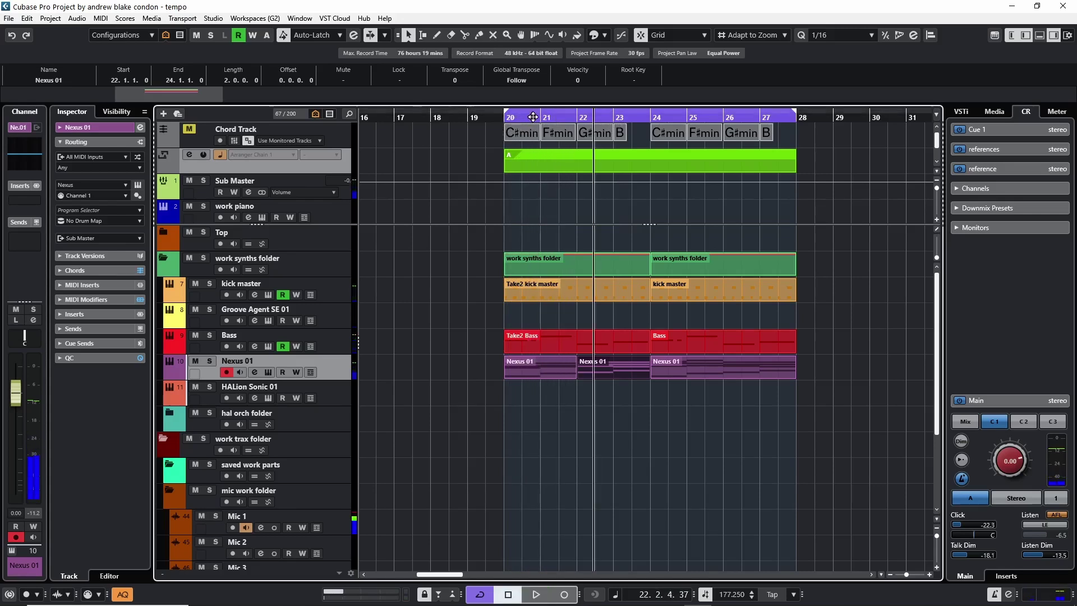
- Set tap tempo to insert a tempo event at the cursor position and tap in 94 BPM at bar 26
{"action": "left_click", "coordinate": [793, 594]}
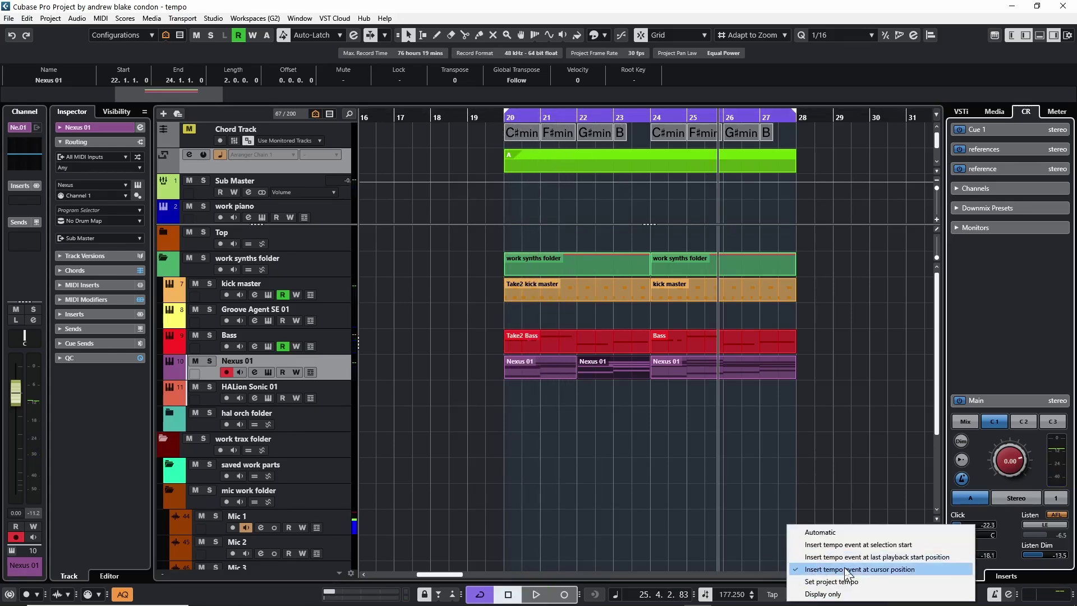
{"action": "left_click", "coordinate": [895, 571]}
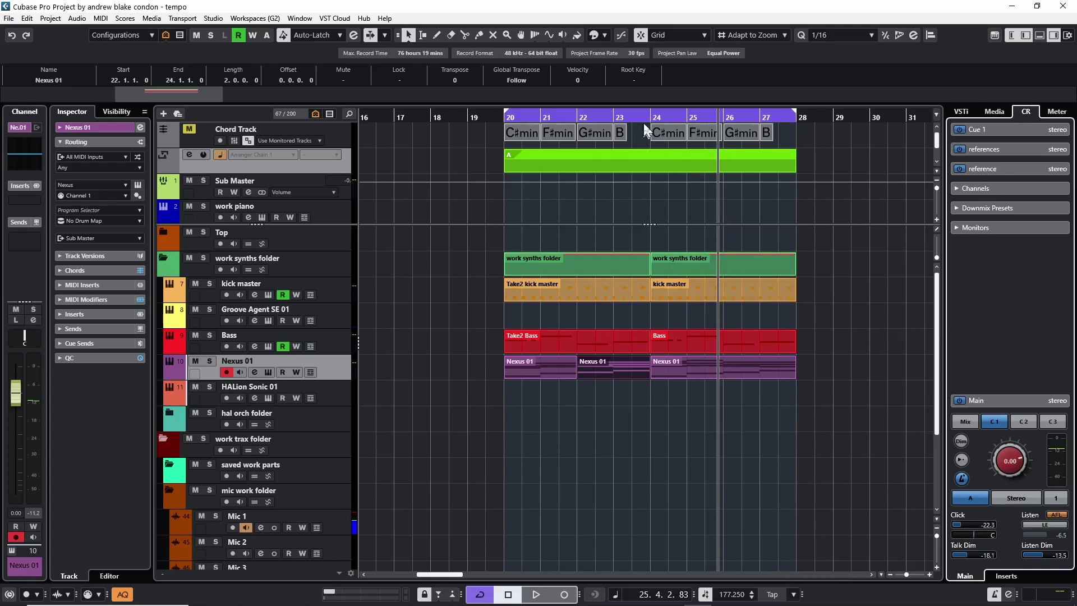
{"action": "left_click", "coordinate": [724, 117]}
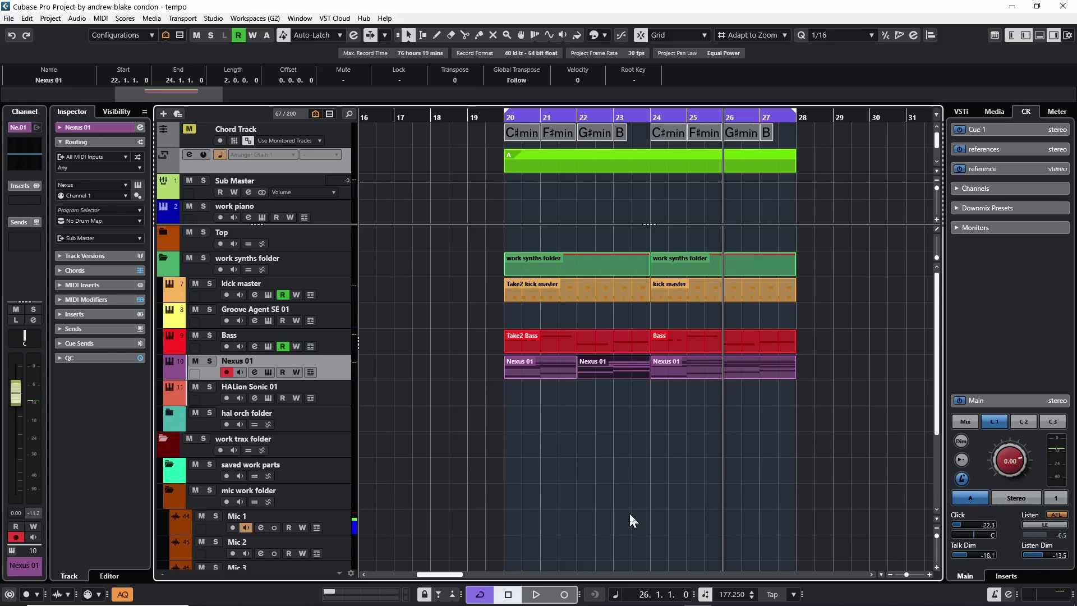
- Play from bar 24 past bar 26 to audition the newly inserted tempo, and stop playback
{"action": "left_click", "coordinate": [651, 116]}
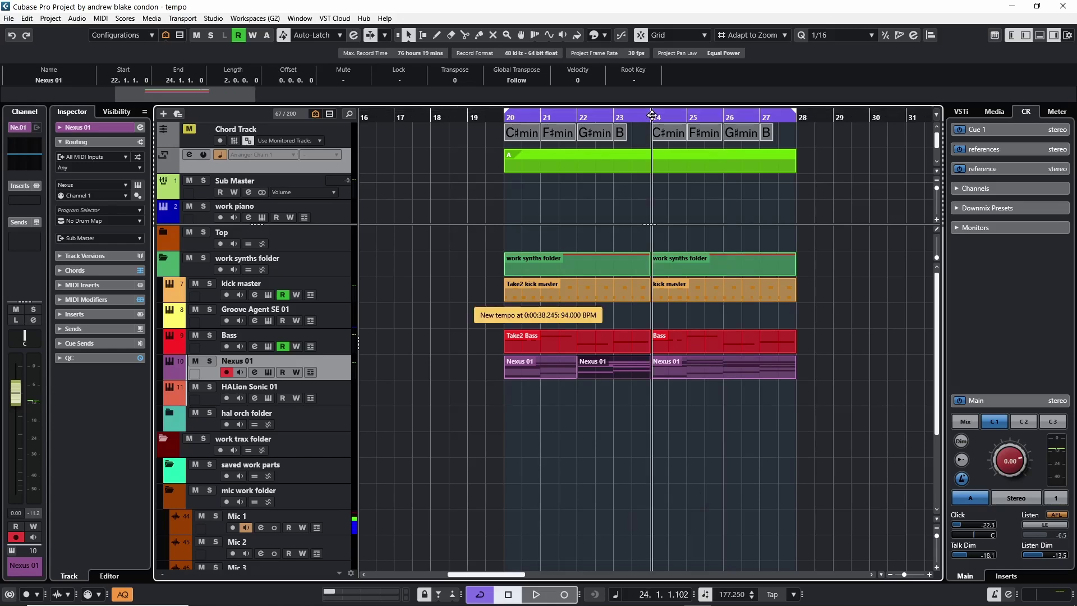
{"action": "key", "text": "space"}
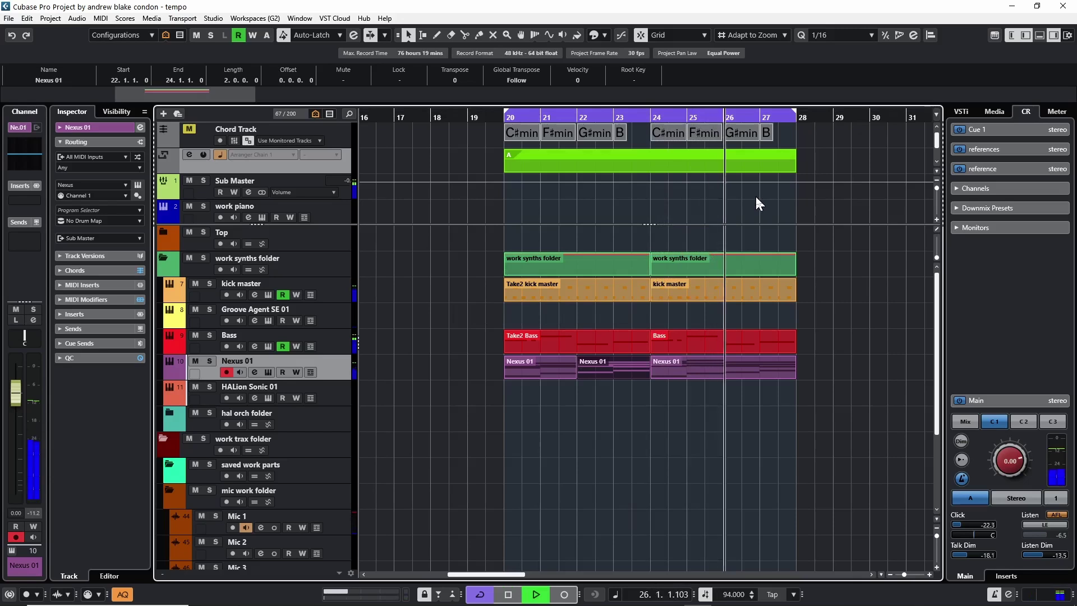
{"action": "key", "text": "space"}
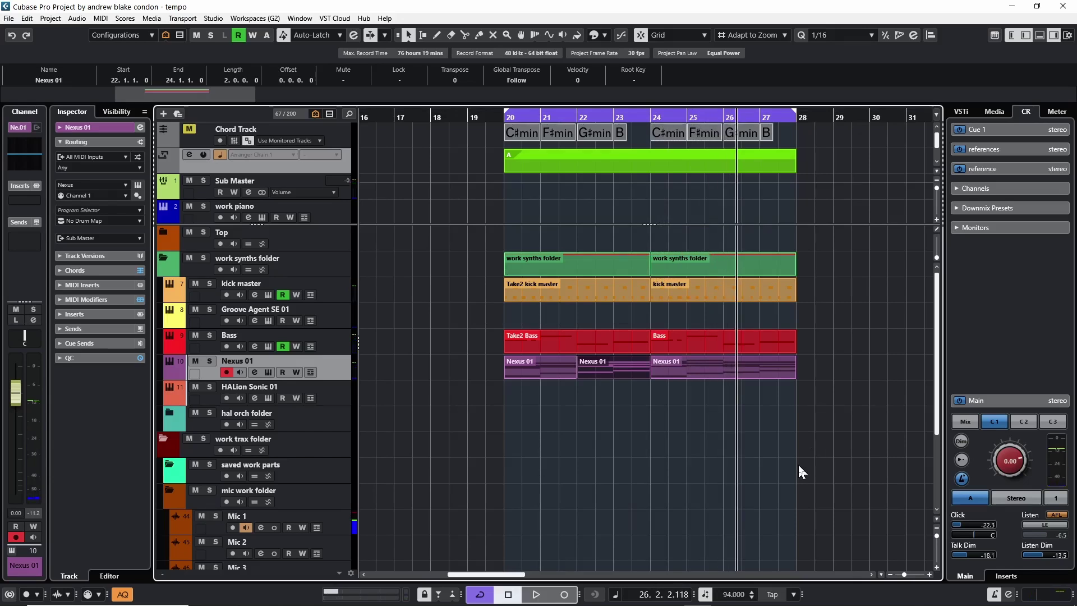
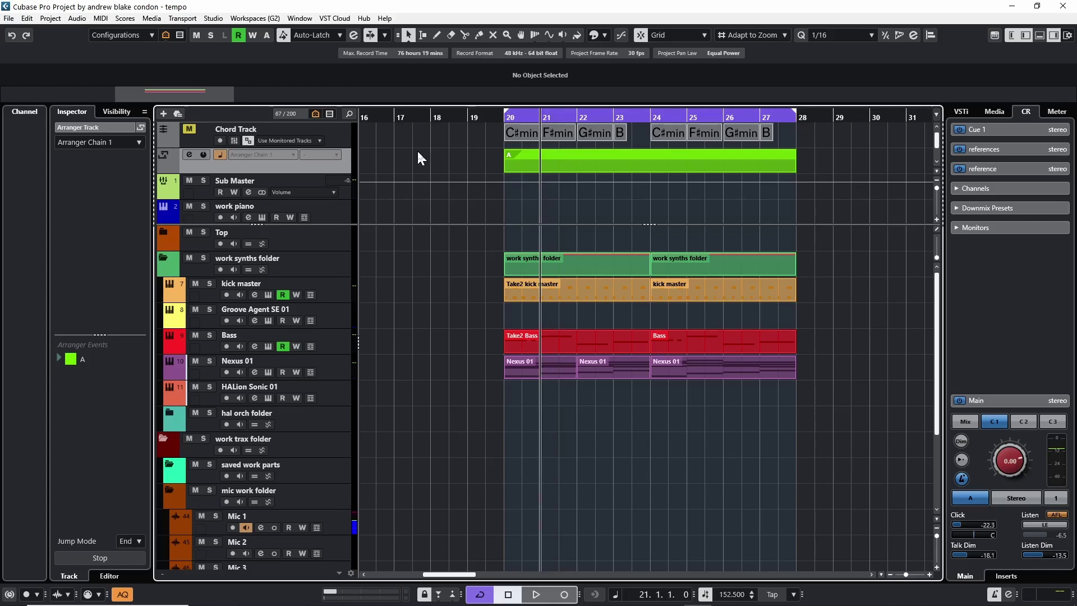
- Tap in a tempo of about 91.5 BPM during playback from bar 21, and audition the change from bar 20
{"action": "key", "text": "space"}
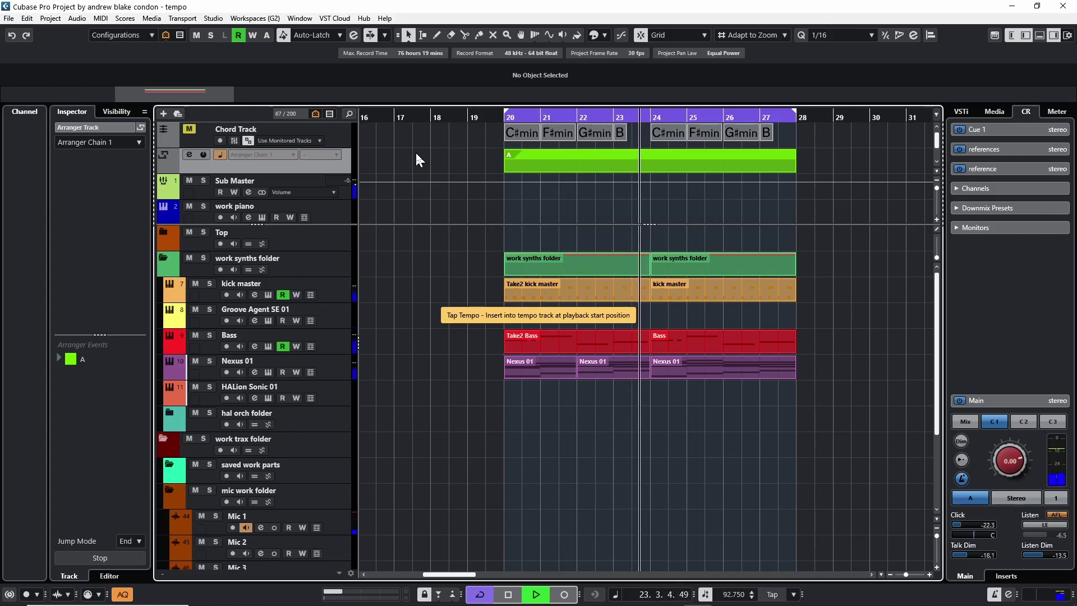
{"action": "key", "text": "t"}
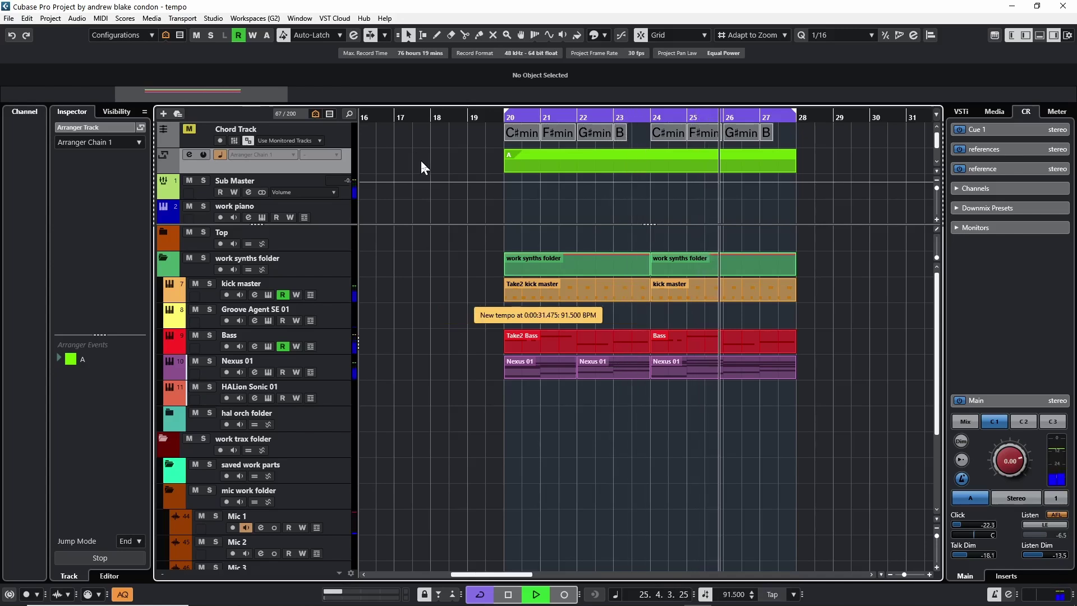
{"action": "key", "text": "space"}
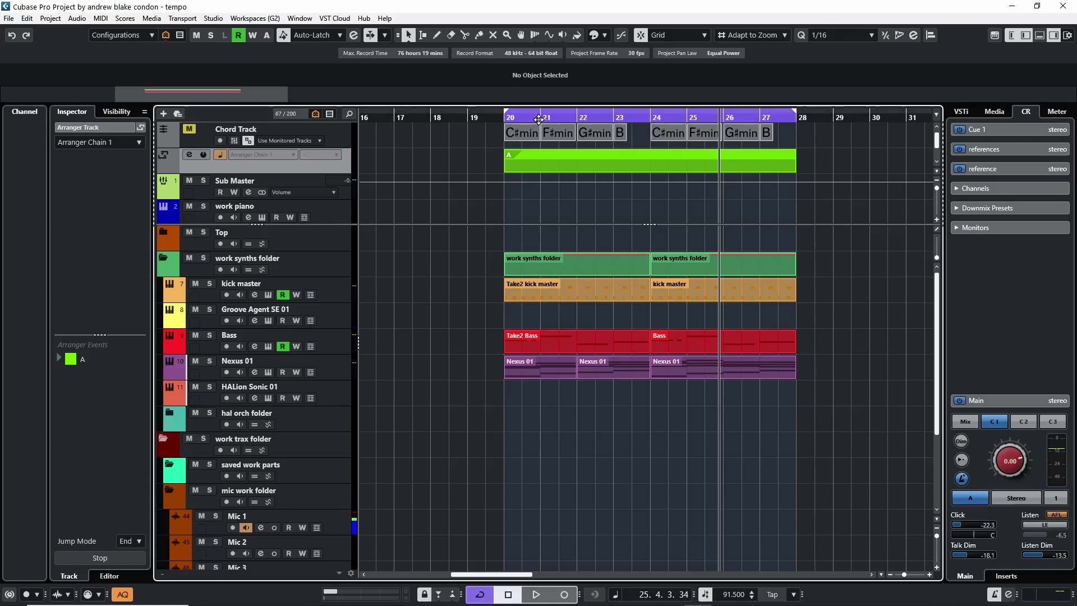
{"action": "left_click", "coordinate": [506, 117]}
{"action": "key", "text": "space"}
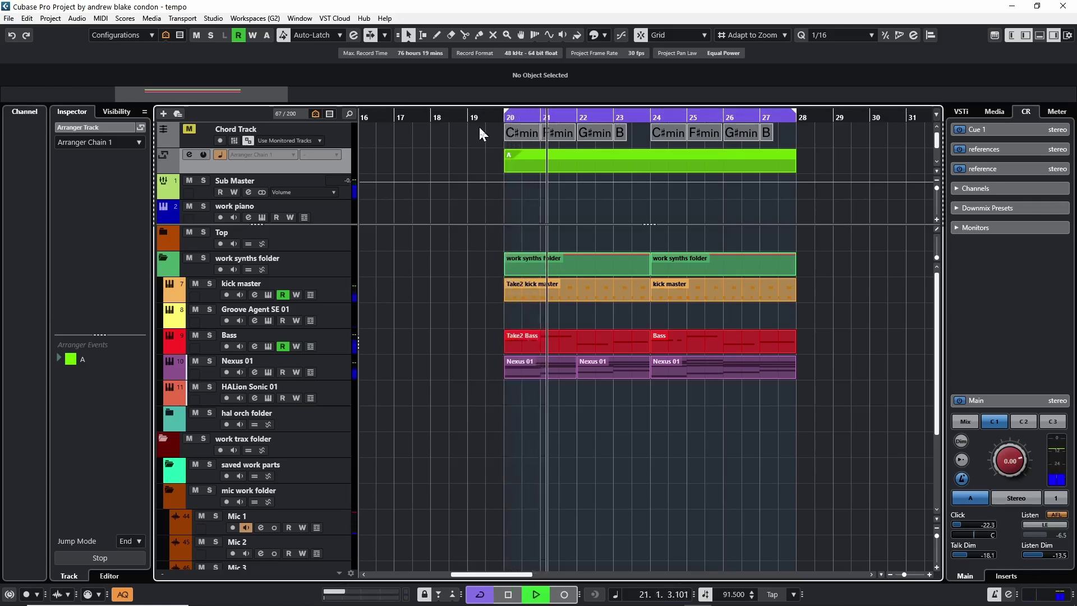
{"action": "key", "text": "space"}
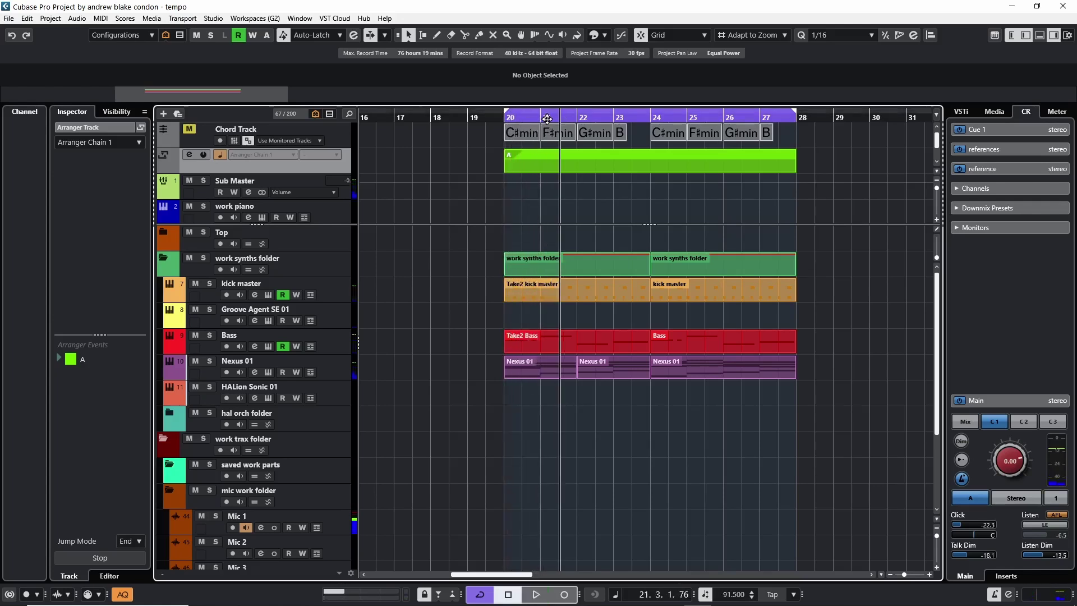
- Tap in 241 BPM at bar 23 with playback stopped, and deactivate the tempo track to tap a fixed tempo of about 221.25 BPM
{"action": "left_click", "coordinate": [614, 118]}
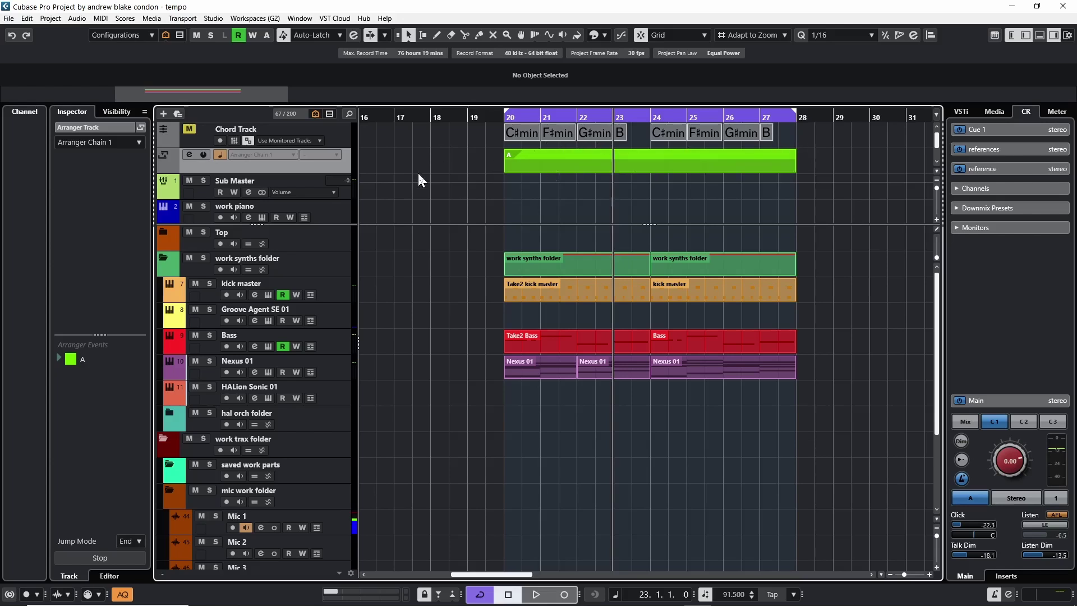
{"action": "key", "text": "shift+t"}
{"action": "key", "text": "shift+t"}
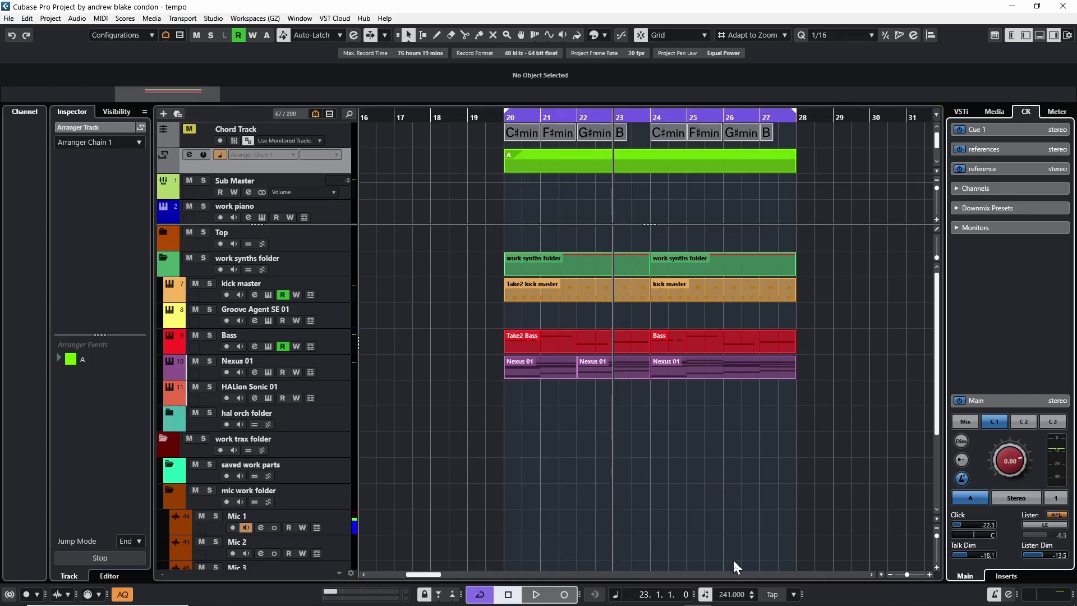
{"action": "left_click", "coordinate": [705, 595]}
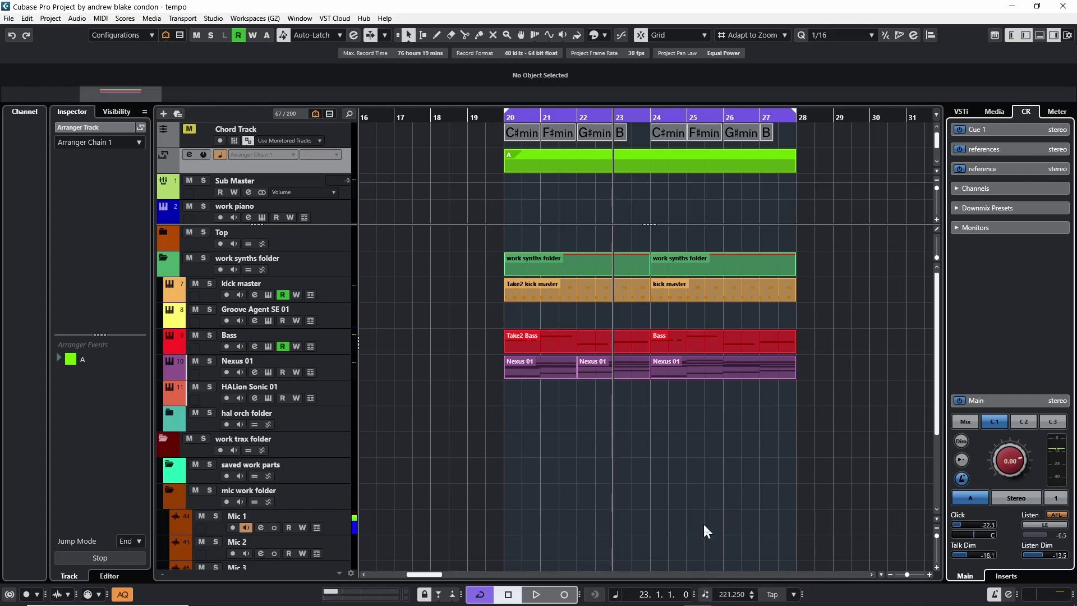
- Set the tap tempo mode to Display only, and select and deselect the Nexus 01 event at bar 22
{"action": "left_click", "coordinate": [793, 595]}
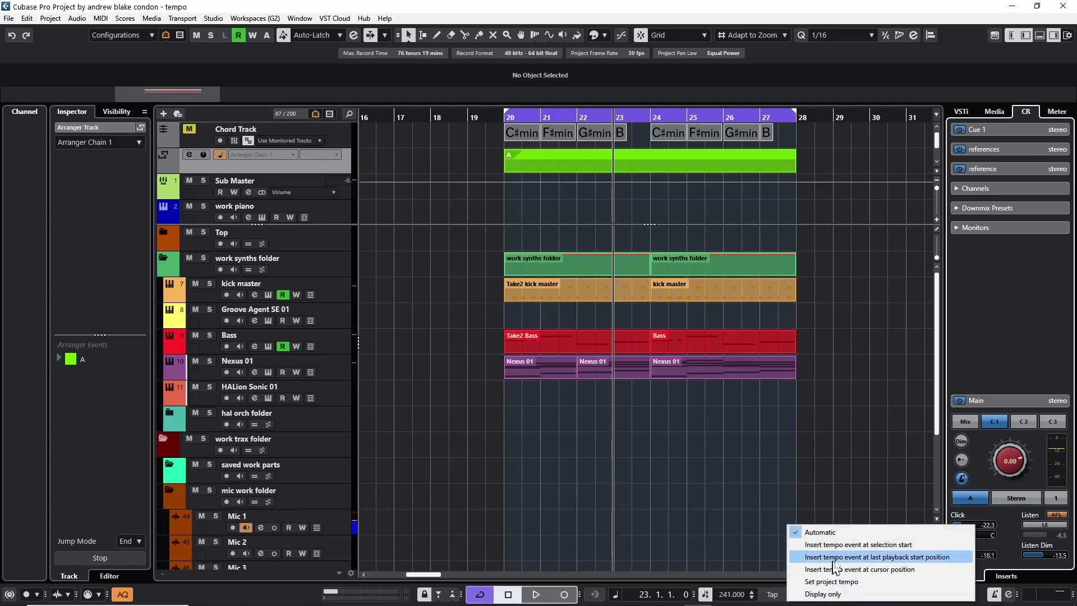
{"action": "left_click", "coordinate": [851, 594]}
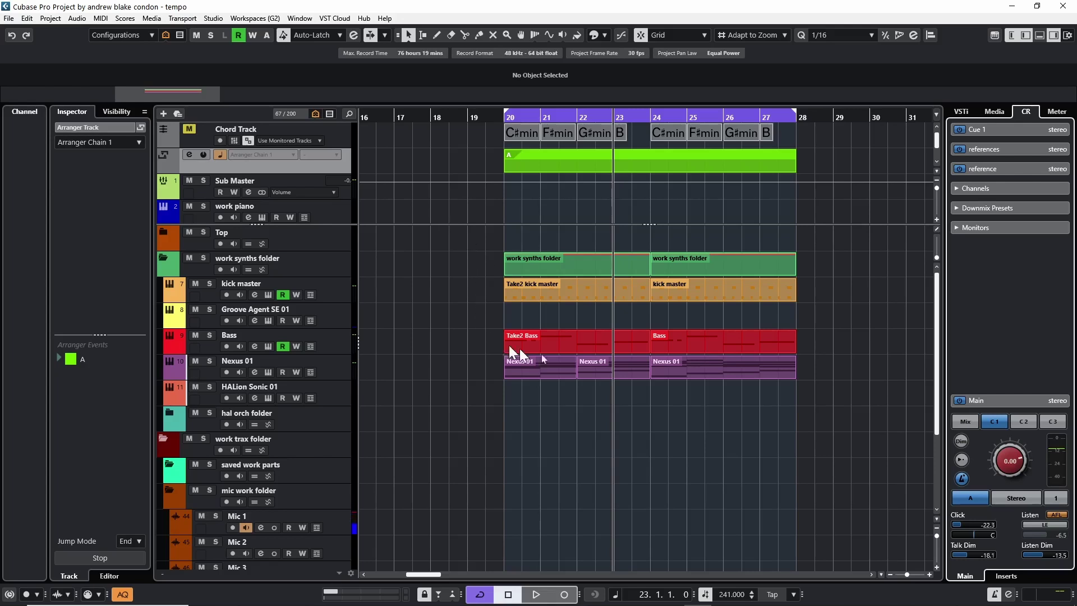
{"action": "left_click", "coordinate": [594, 367]}
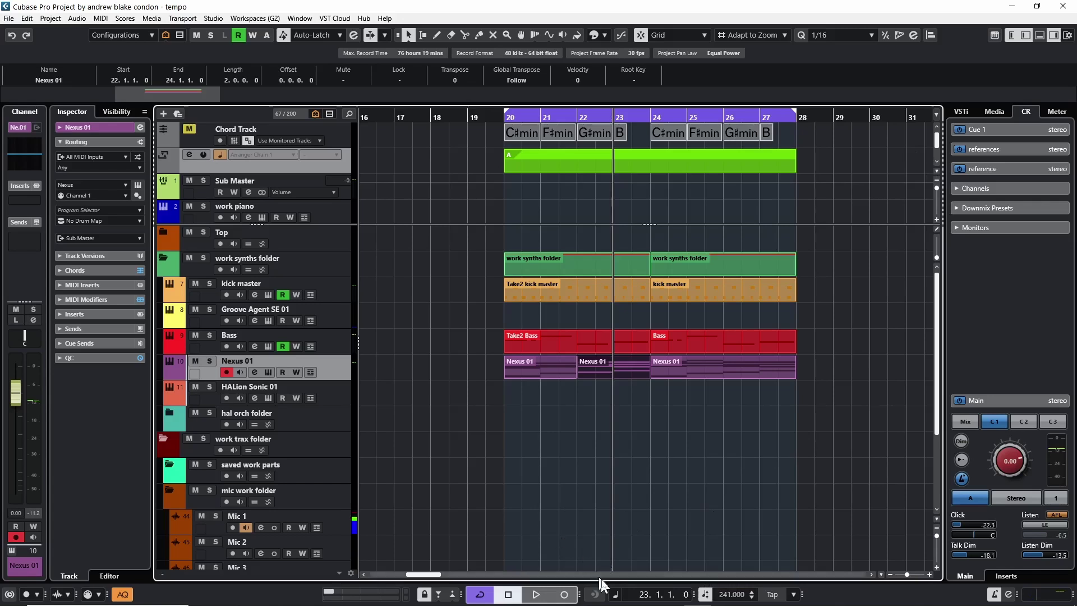
{"action": "left_click", "coordinate": [831, 384]}
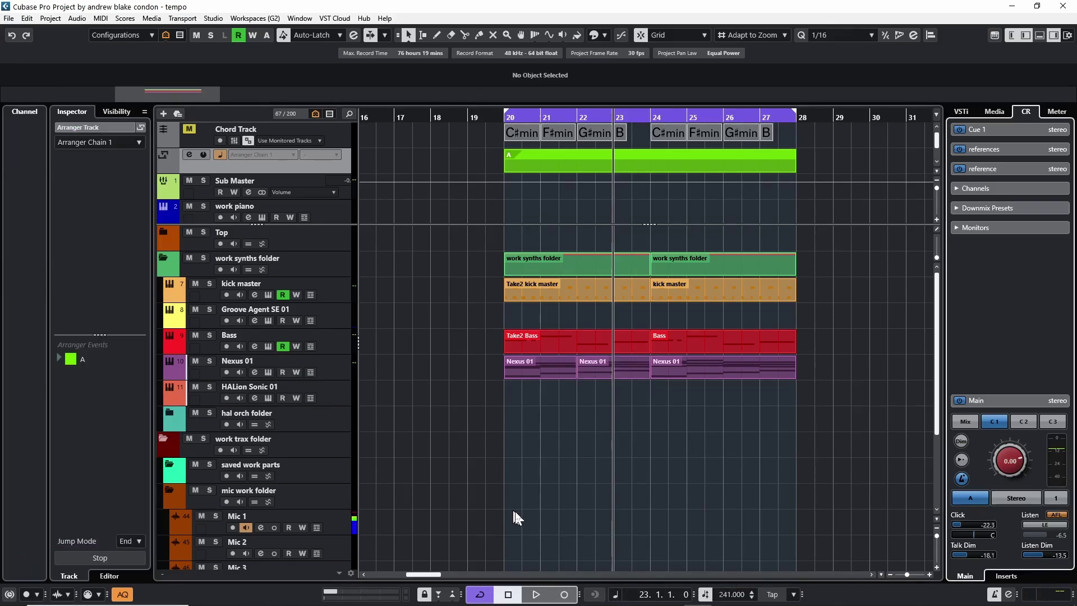
- Look up the command assigned to Shift+Space in Key Commands, examine its entry in the list, and close the window
{"action": "left_click", "coordinate": [26, 19]}
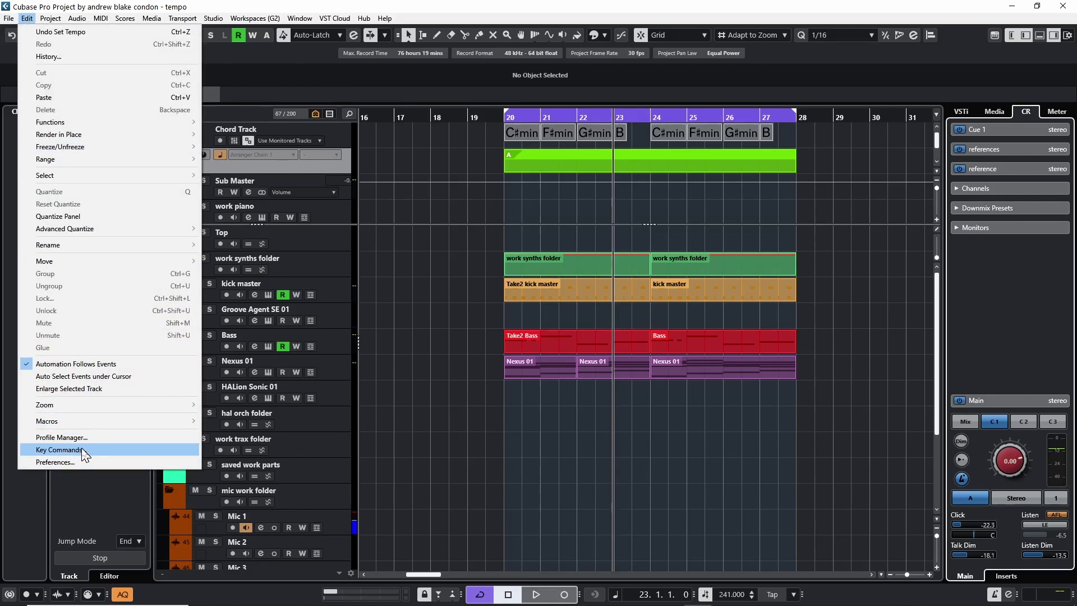
{"action": "left_click", "coordinate": [85, 453]}
{"action": "left_click_drag", "start_coordinate": [468, 56], "coordinate": [392, 36]}
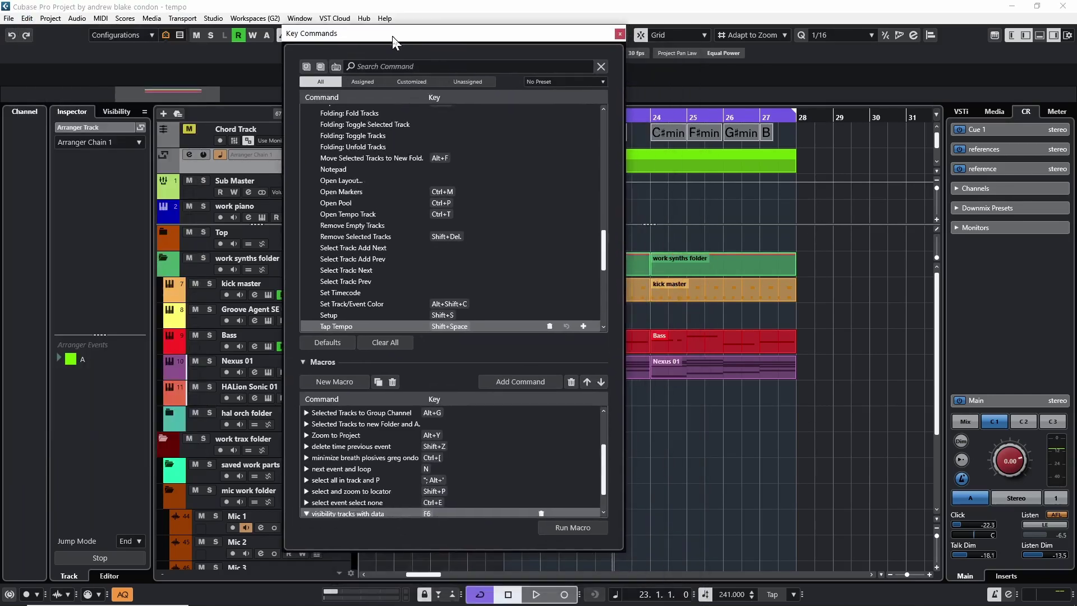
{"action": "left_click", "coordinate": [335, 66]}
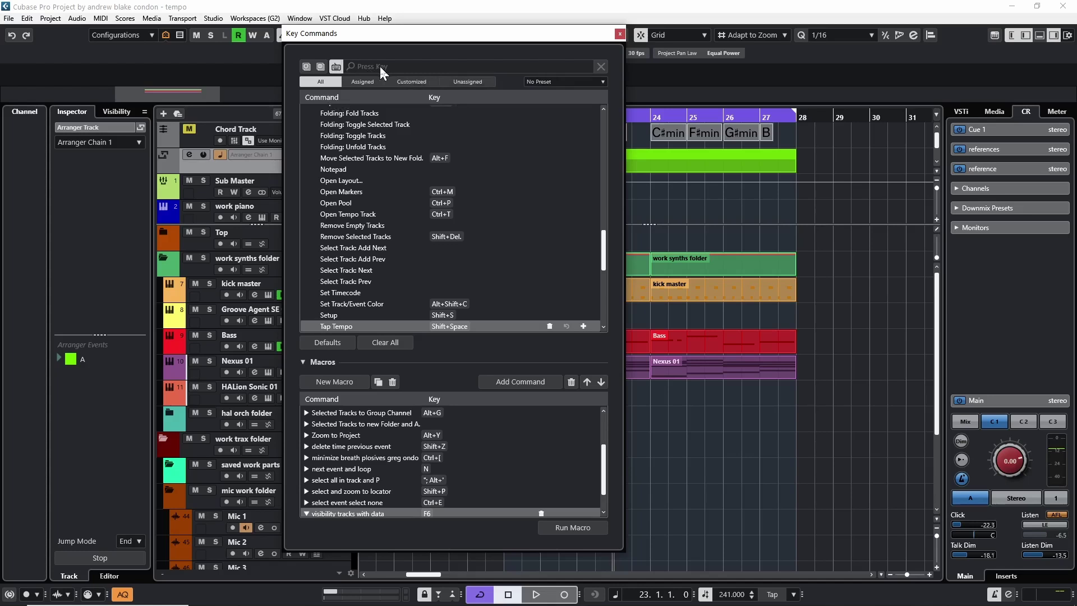
{"action": "key", "text": "shift"}
{"action": "scroll", "coordinate": [440, 188], "scroll_direction": "down", "scroll_amount": 4}
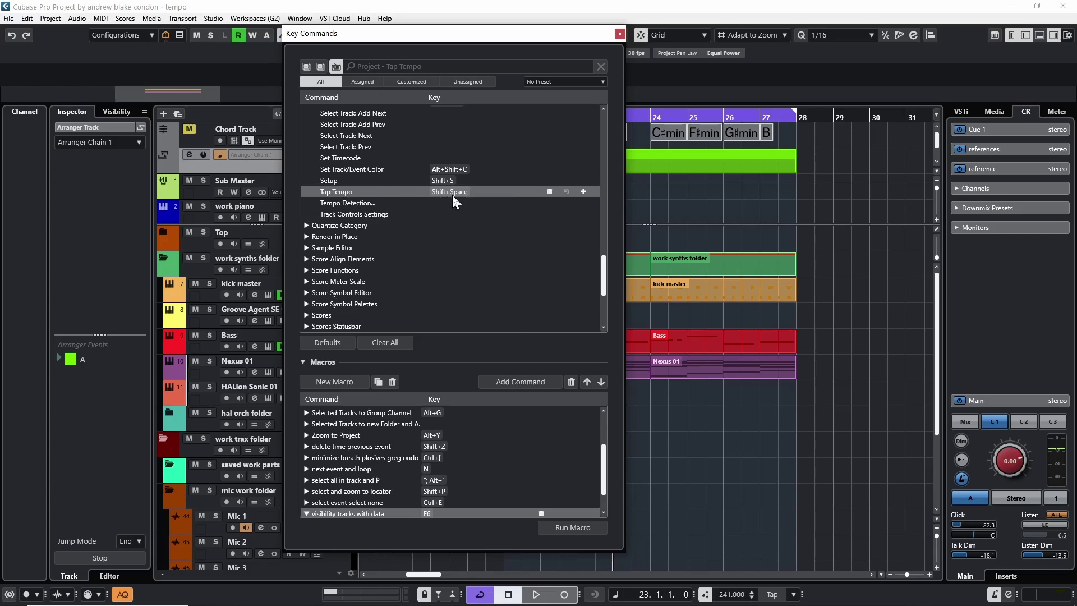
{"action": "key", "text": "Escape"}
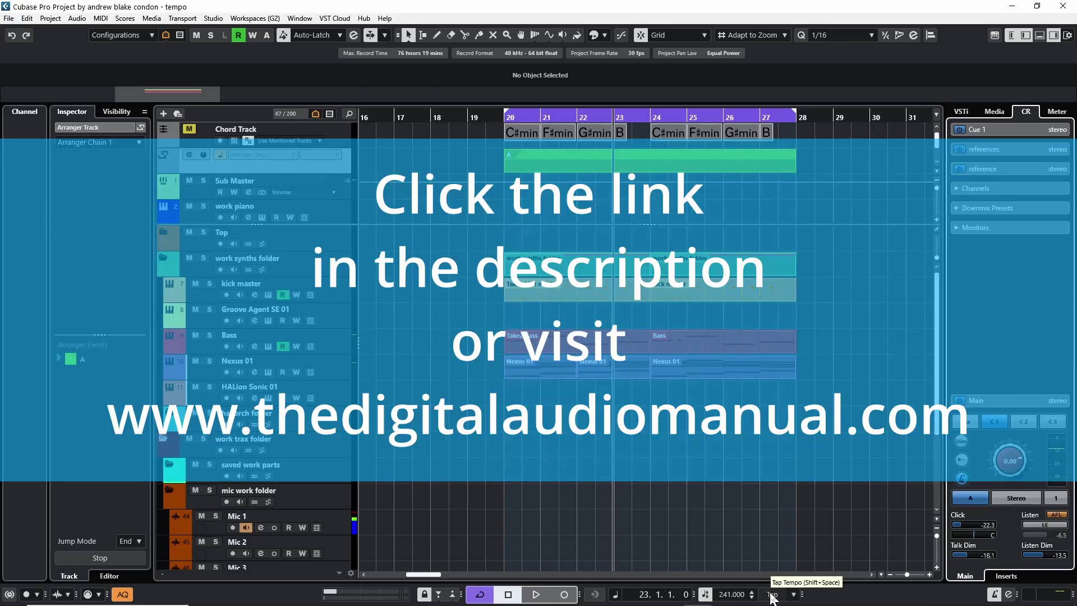
- Reopen Key Commands and search for a command by its assigned key combination
{"action": "left_click", "coordinate": [26, 19]}
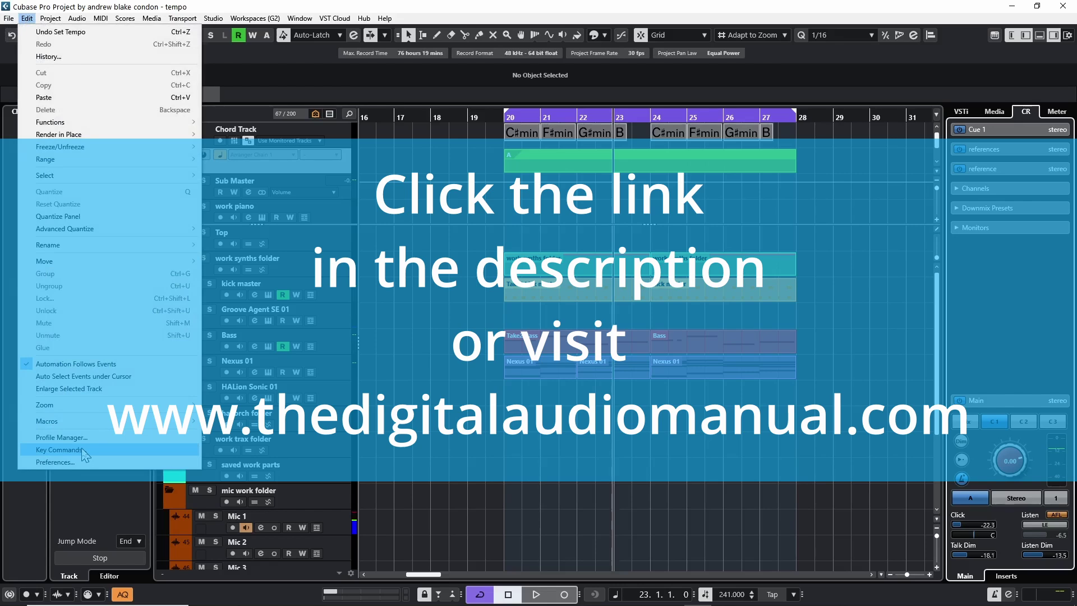
{"action": "left_click", "coordinate": [84, 449]}
{"action": "left_click_drag", "start_coordinate": [460, 88], "coordinate": [396, 36]}
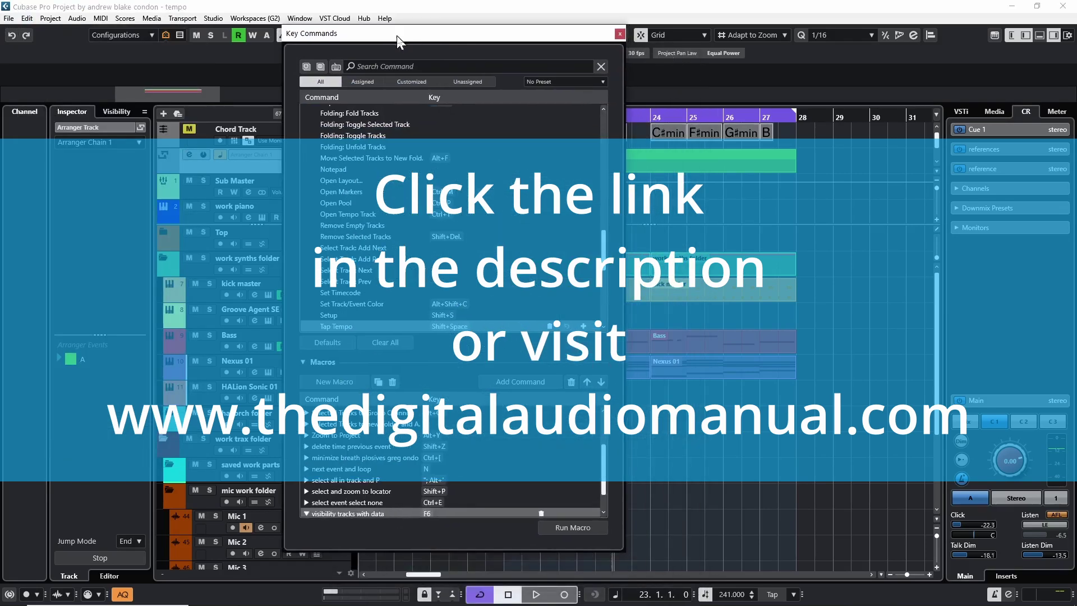
{"action": "left_click", "coordinate": [335, 65]}
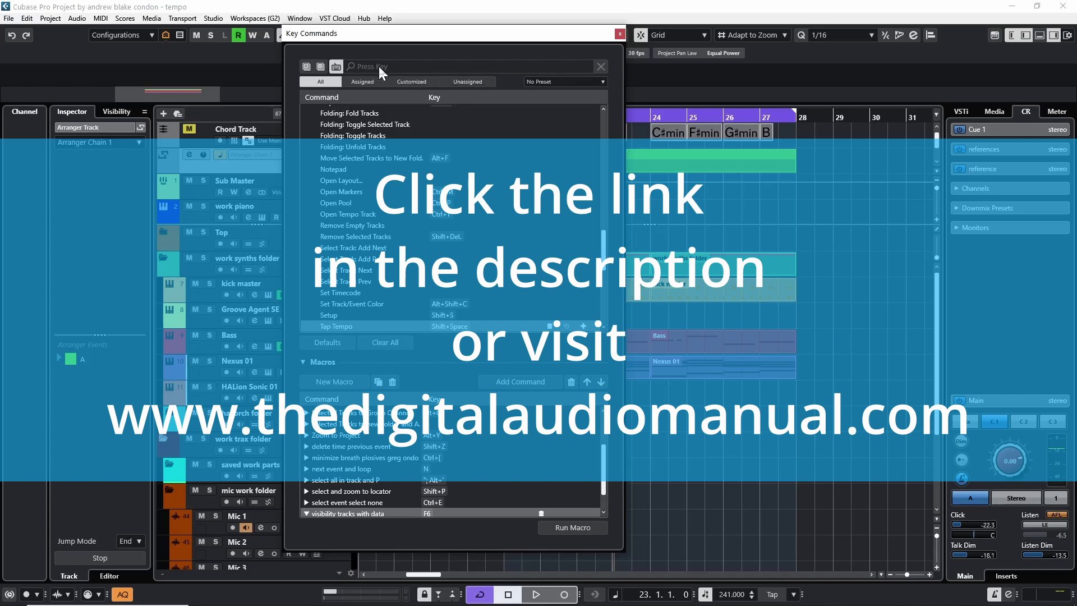
{"action": "key", "text": "shift"}
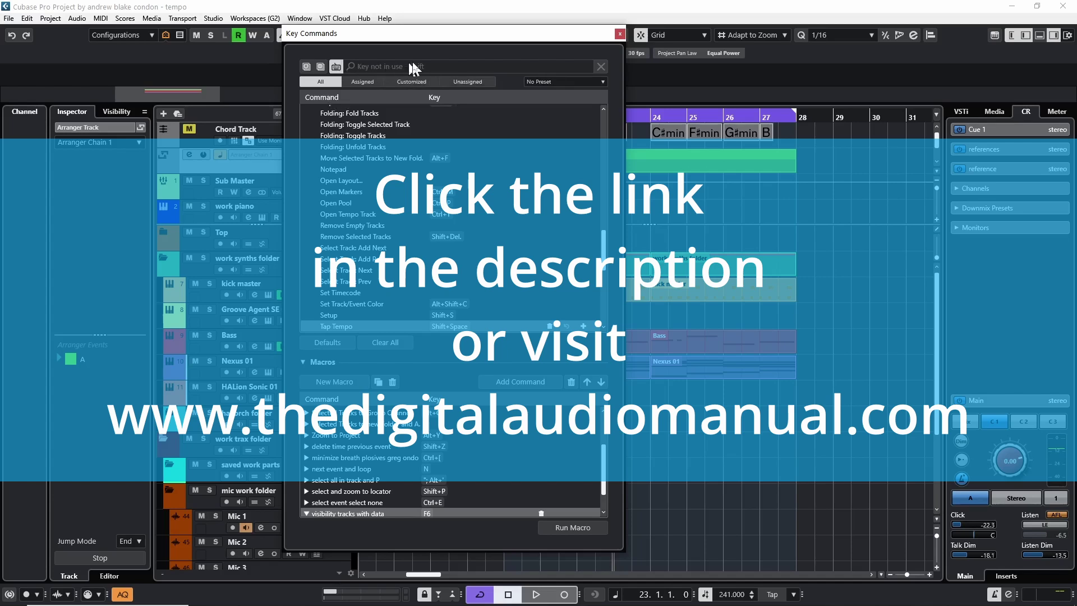